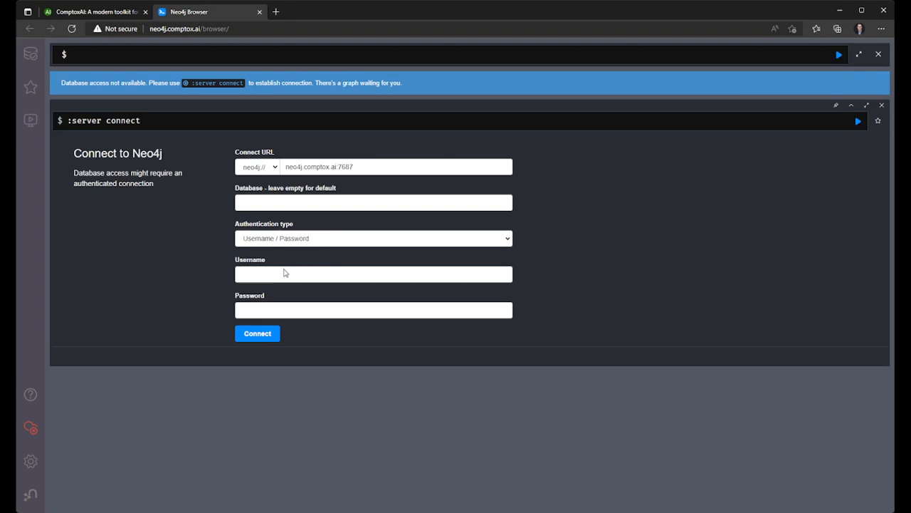
- Connect to the database at neo4j.comptox.ai:7687 with Username / Password authentication as neo4j, leaving the password empty
left_click(284, 273)
left_click(311, 243)
left_click(311, 258)
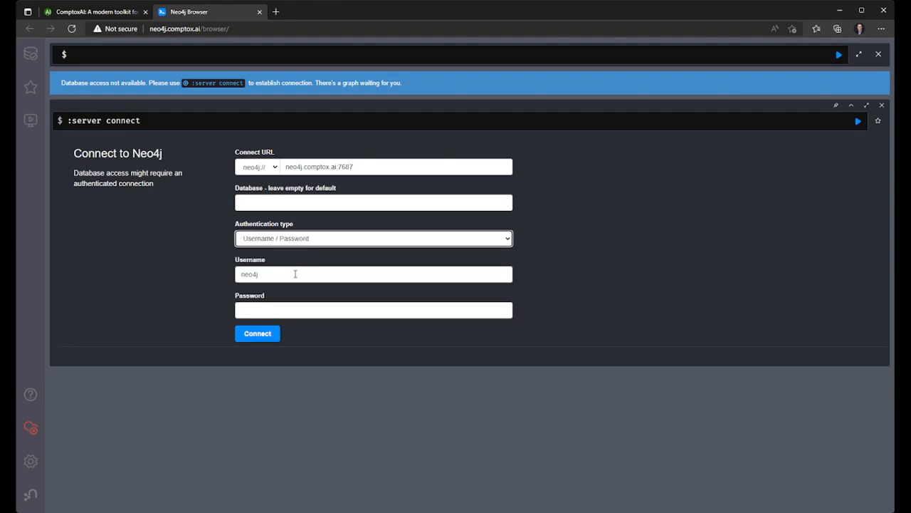
left_click(256, 339)
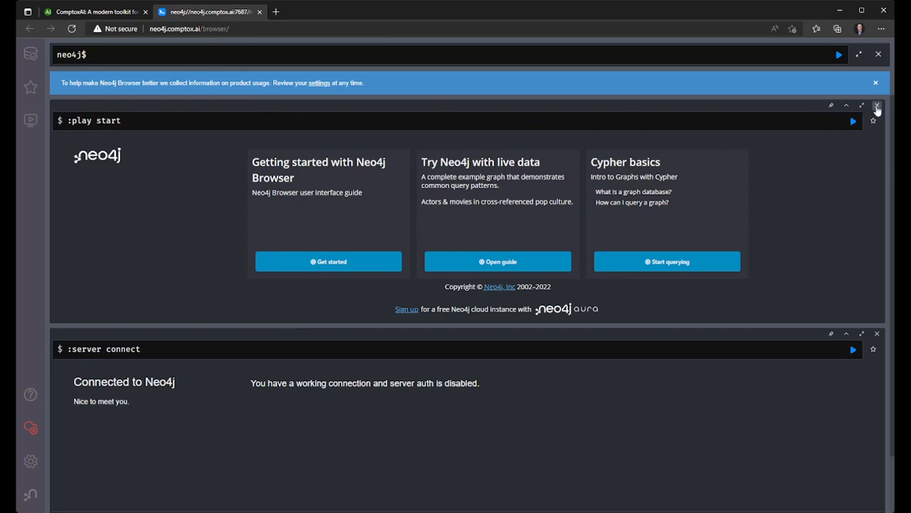
- Close the start guide and server connection frames and enter the query MATCH (c:Chemical) RETURN c LIMIT 10;
left_click(878, 107)
left_click(878, 107)
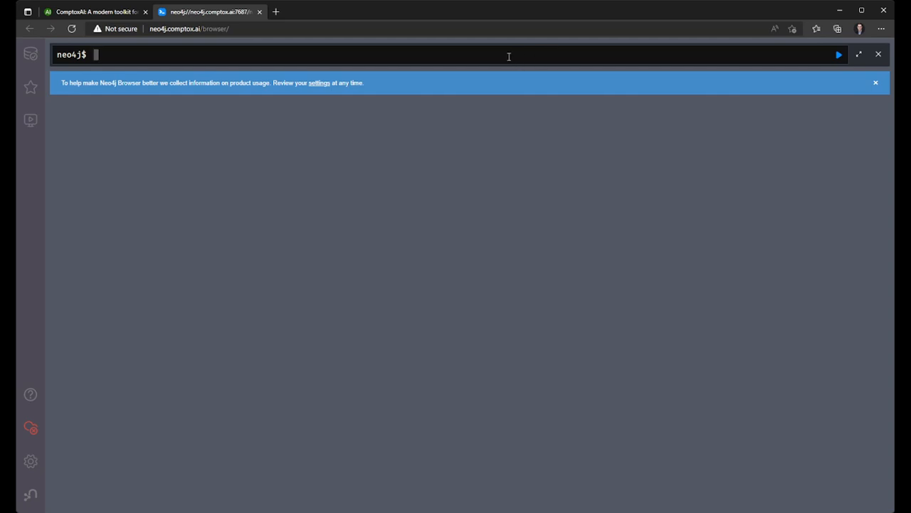
type("MATCH (c:Chemical) RETURN c LIMIT 10;")
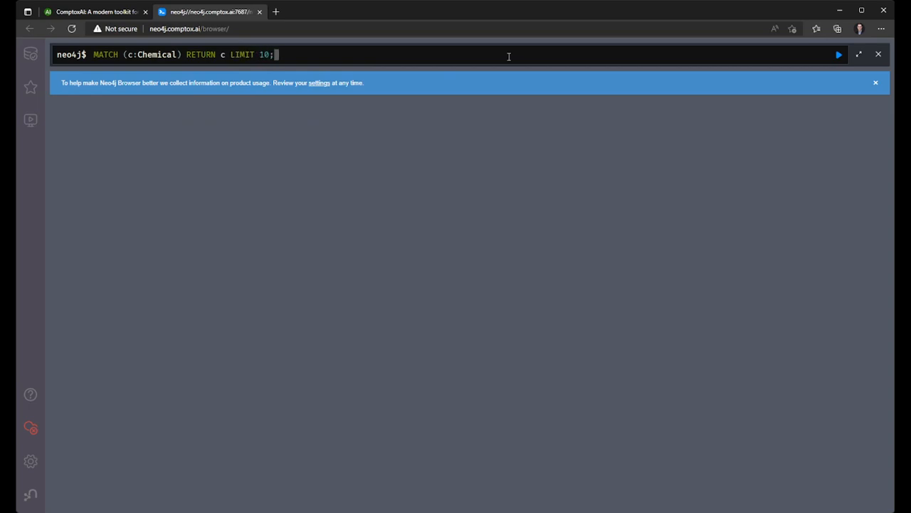
- Review the MATCH, node pattern, RETURN and LIMIT parts of the Chemical query and run it
double_click(106, 55)
left_click_drag(128, 55, 180, 55)
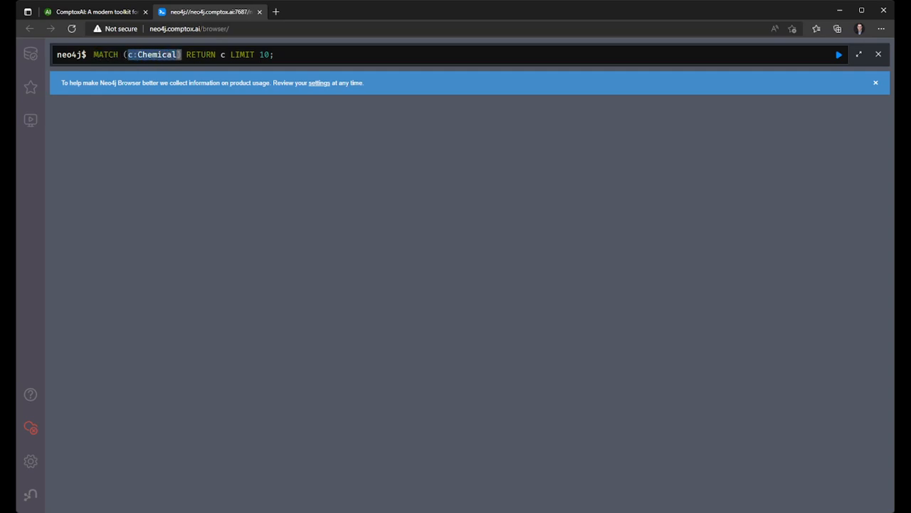
left_click(132, 54)
double_click(198, 55)
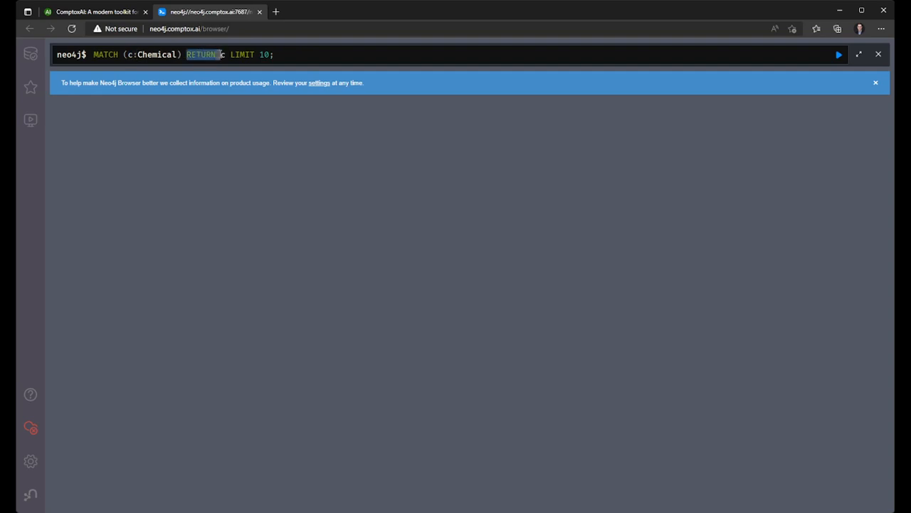
double_click(222, 55)
double_click(247, 55)
left_click_drag(248, 55, 269, 55)
left_click(284, 55)
left_click(840, 55)
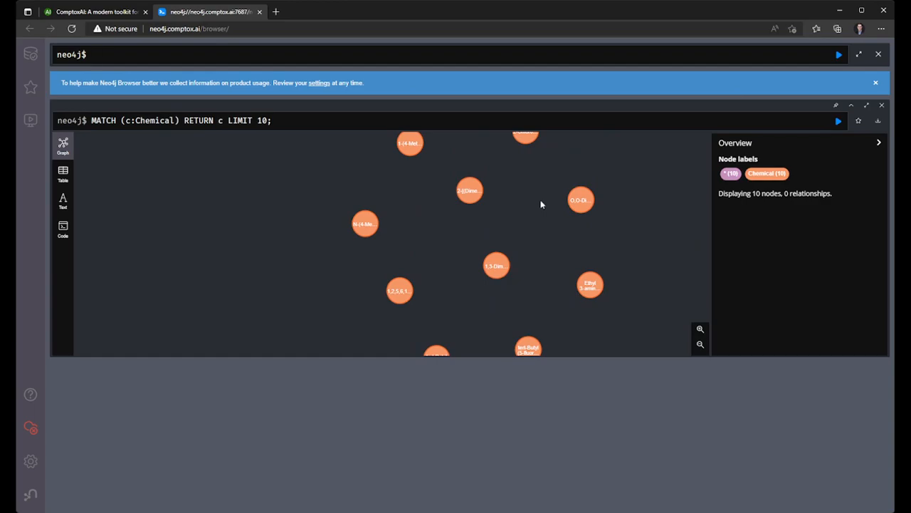
- Enlarge the query result to full screen, examine its Table, Text and Code views including the response, and return to the graph
left_click(581, 201)
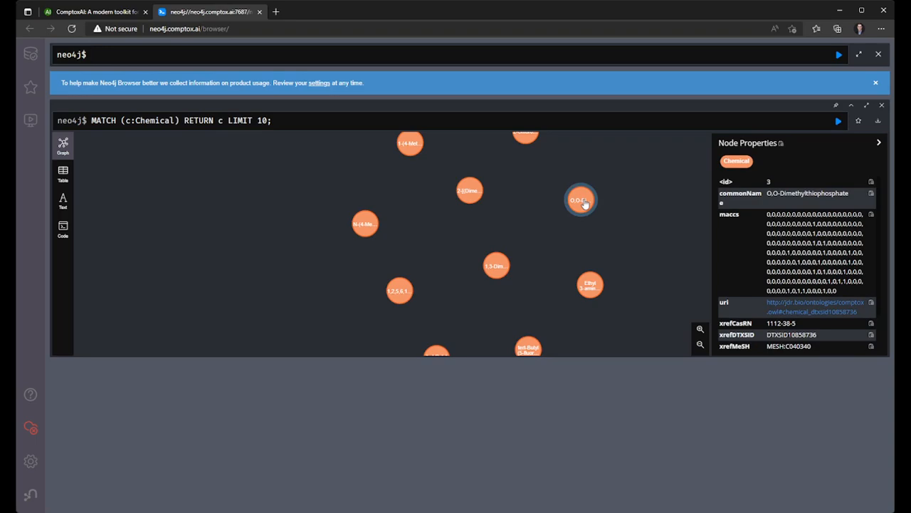
left_click(867, 104)
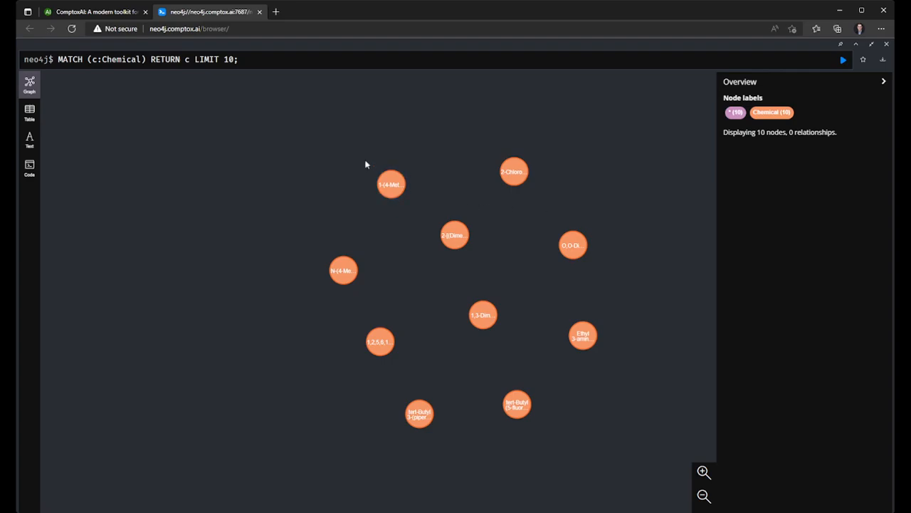
left_click(29, 111)
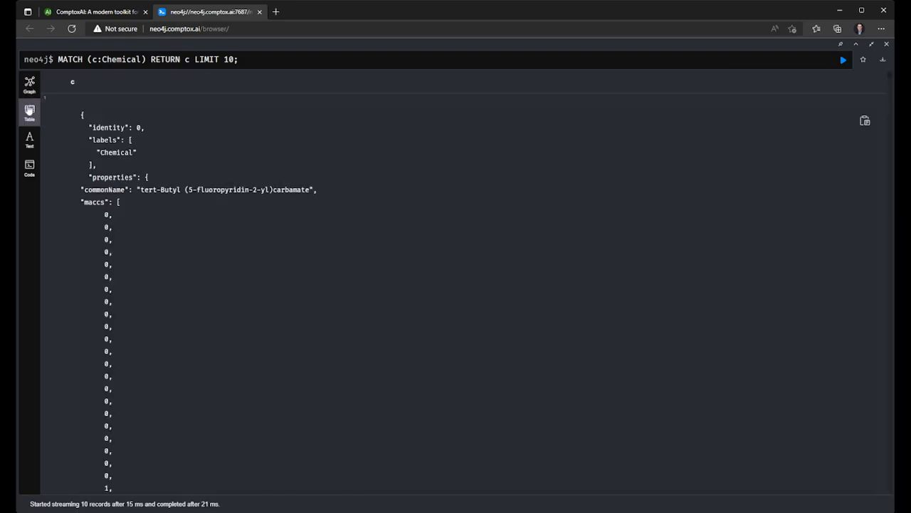
left_click(29, 146)
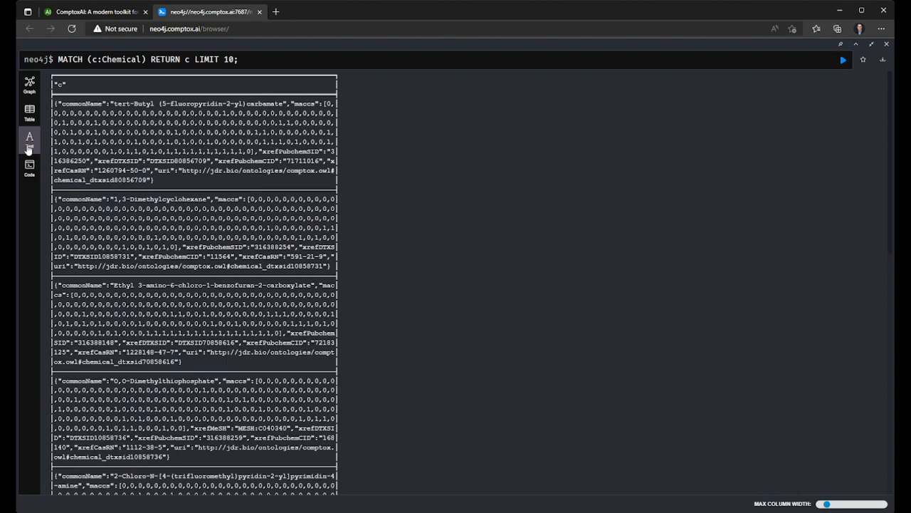
left_click(29, 168)
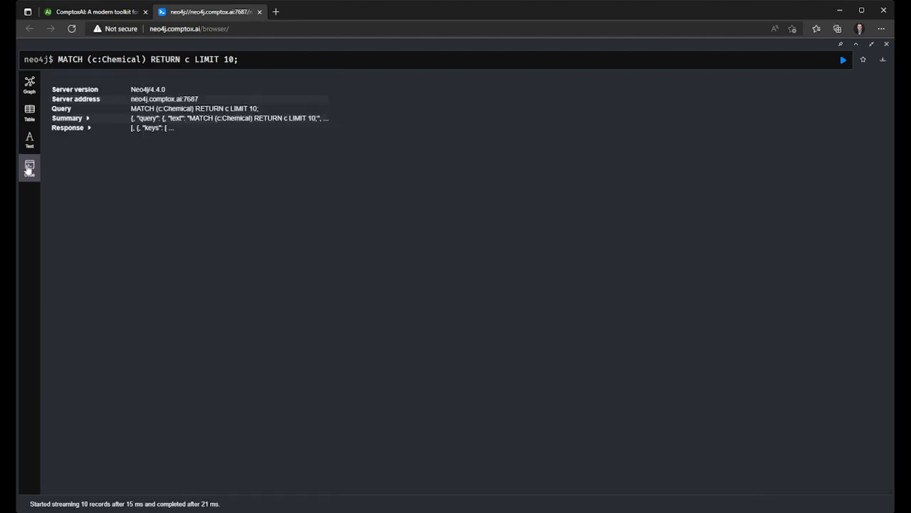
left_click(89, 129)
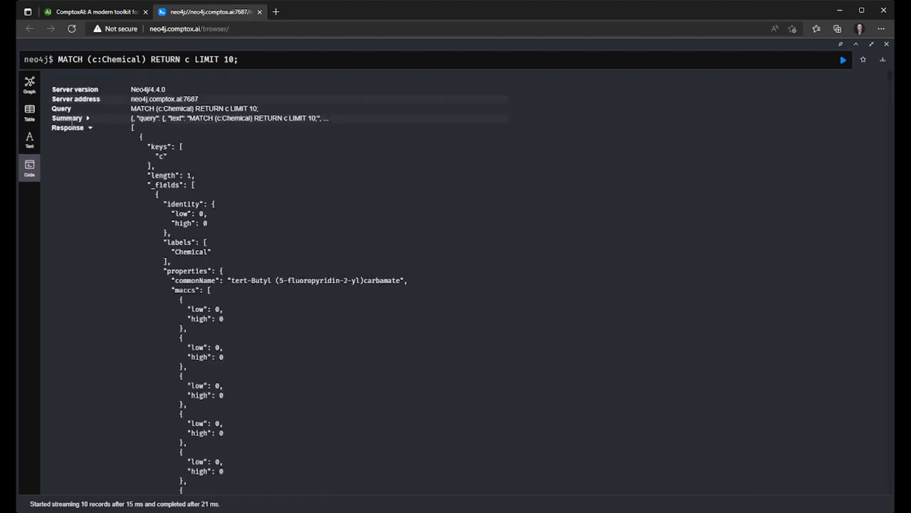
left_click(30, 84)
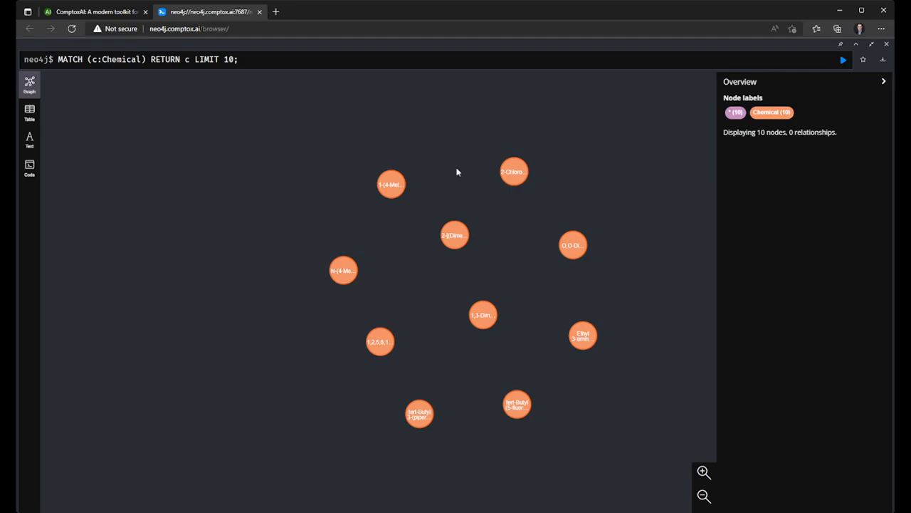
- Inspect the node properties of the 2-Chloro-N, 1-(4-Methylquinolin-2-yl) and 2-[(Dimethoxyphosphorothioyl) chemicals in the graph
left_click(510, 174)
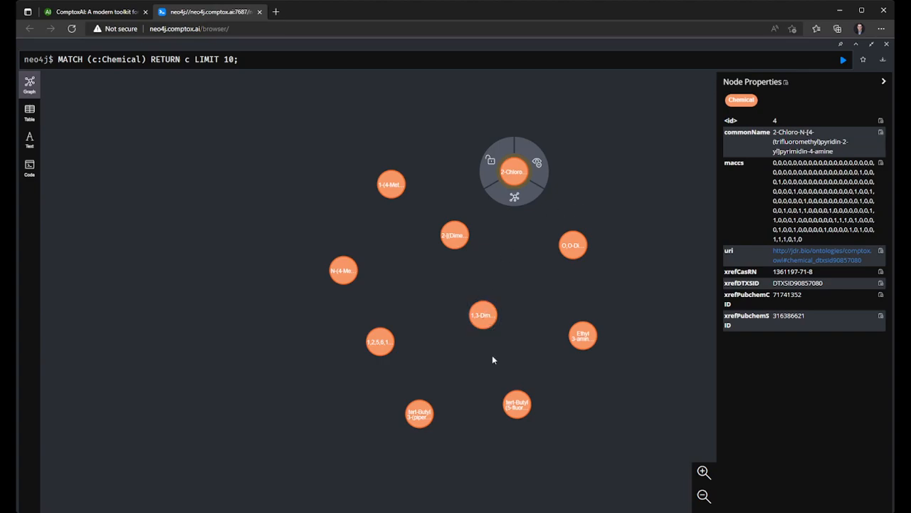
left_click(391, 184)
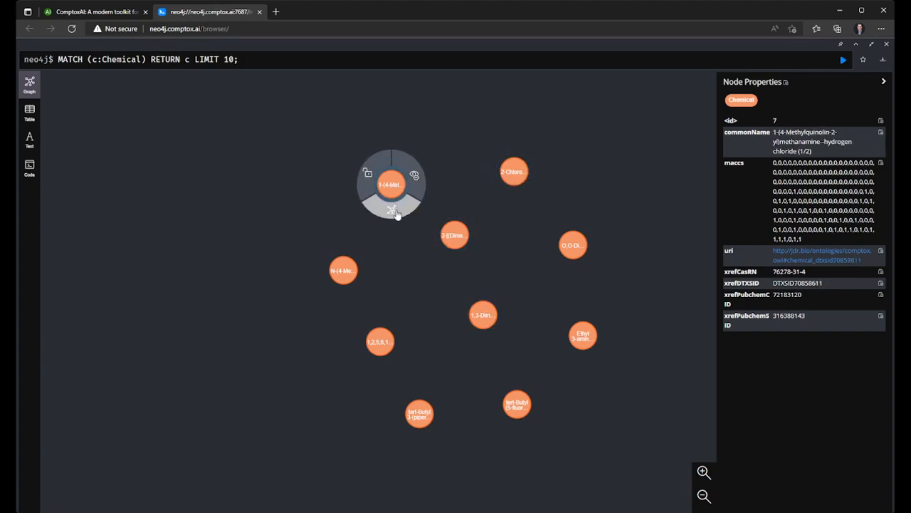
left_click(464, 254)
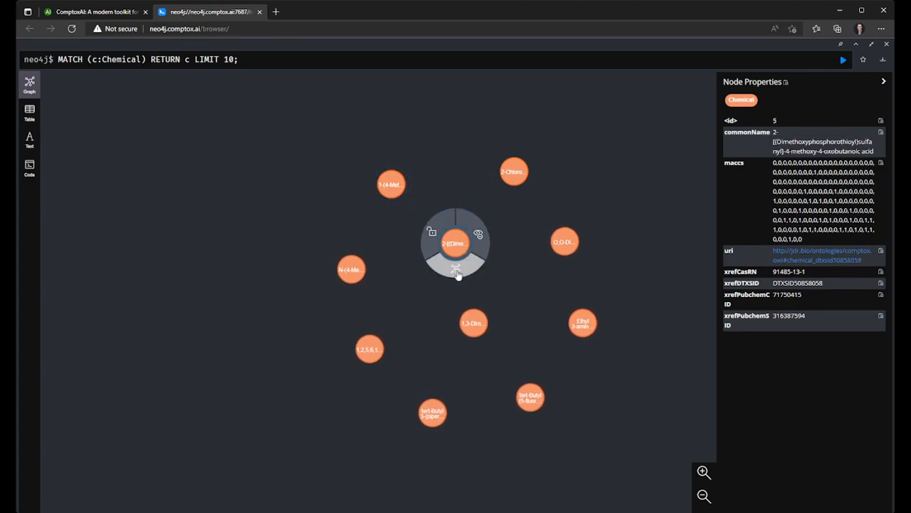
- Expand the relationships of the 1,3-Dimethylcyclohexane node to show its connected chemical lists
left_click(468, 331)
left_click(474, 358)
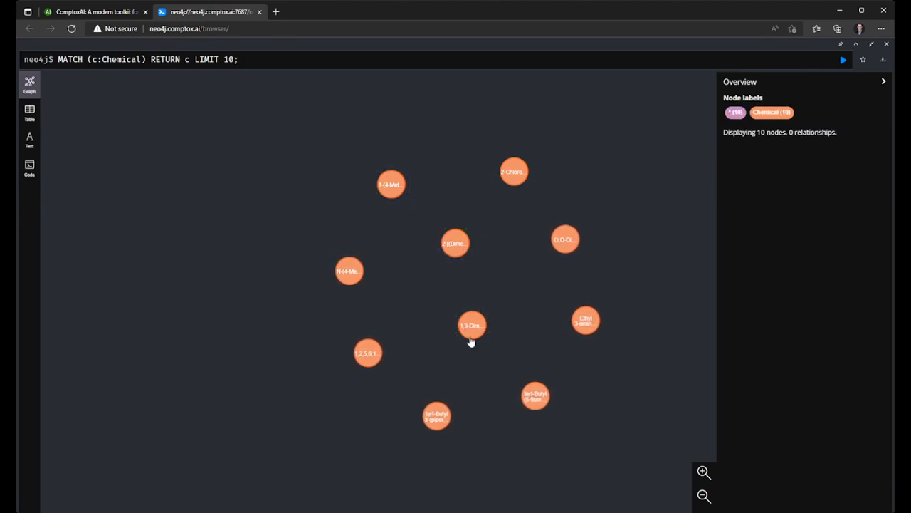
left_click(472, 335)
left_click(475, 350)
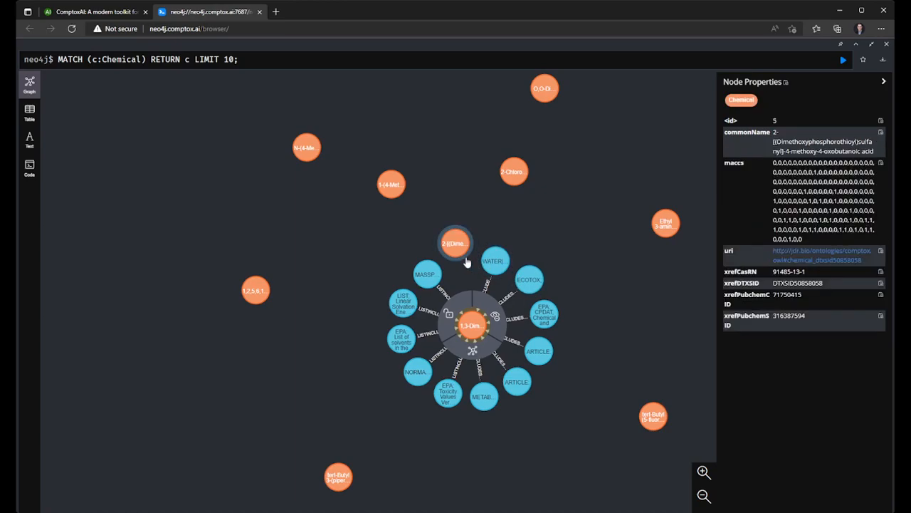
left_click(477, 354)
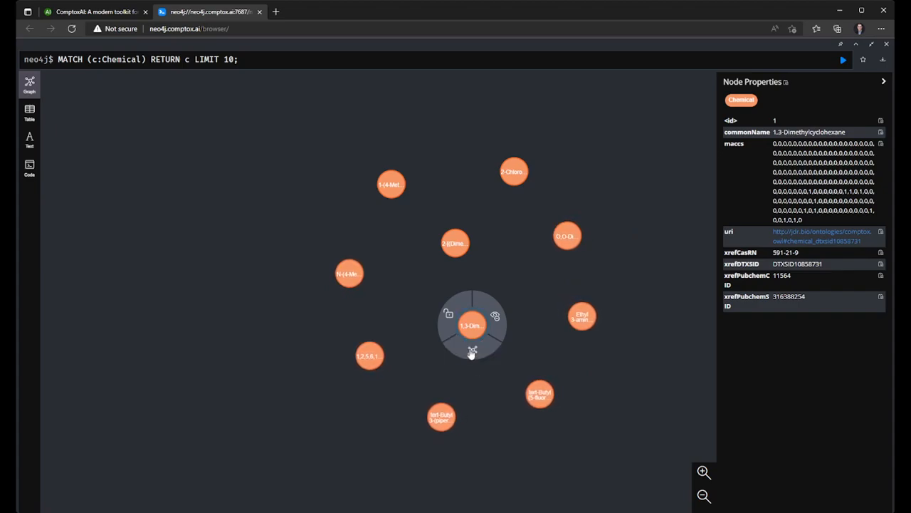
left_click(472, 350)
- Expand the connected WATER|EPA hydraulic fracturing list node, exit full screen and close the query result
left_click(502, 262)
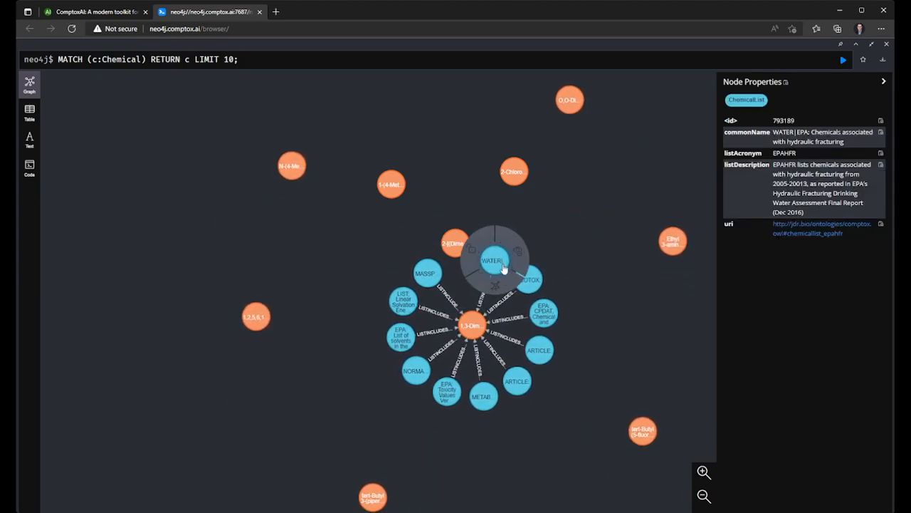
left_click(506, 286)
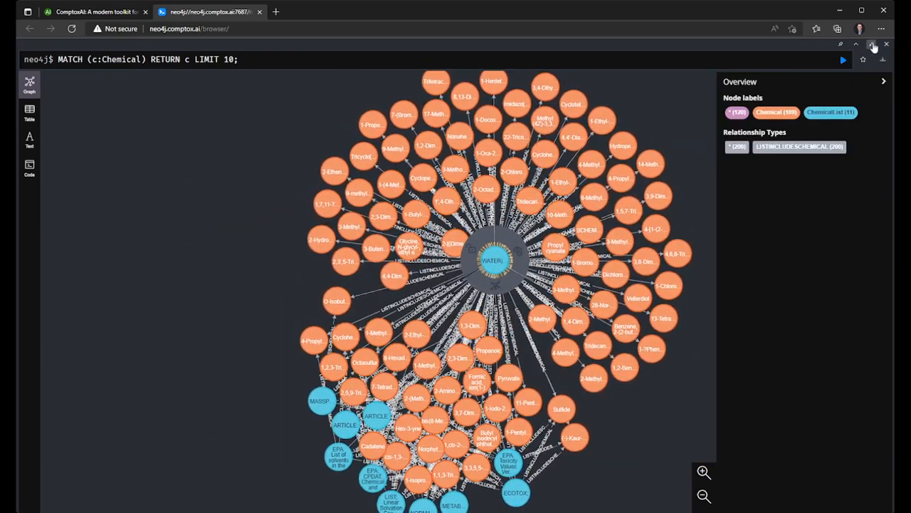
left_click(871, 44)
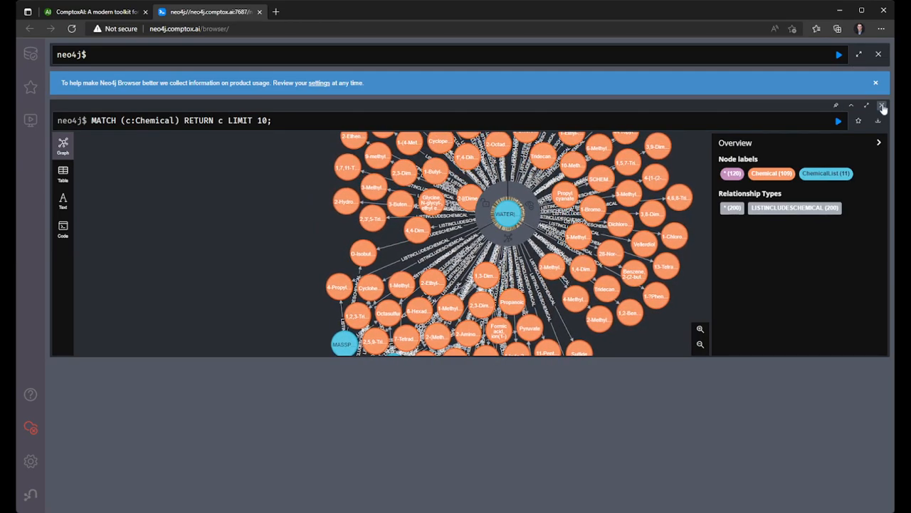
left_click(882, 105)
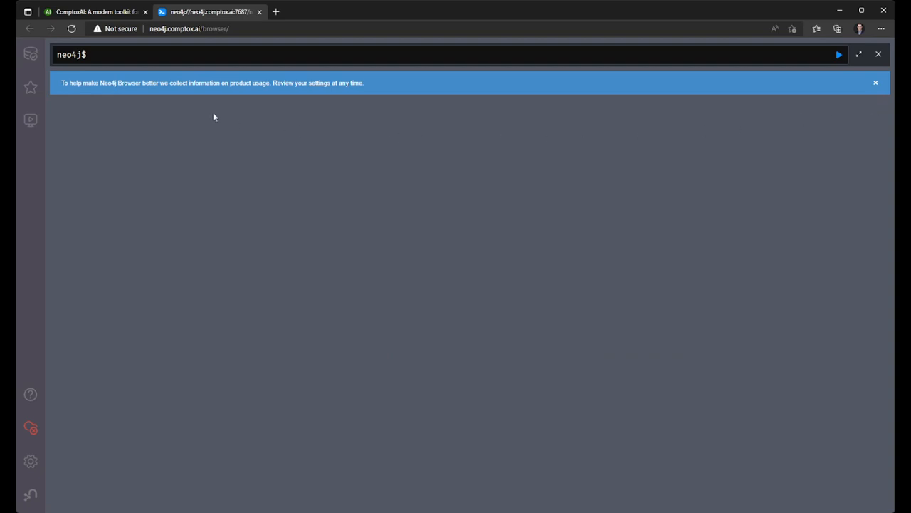
- Open the database information, show sample nodes for the Chemical label and close that result
left_click(29, 52)
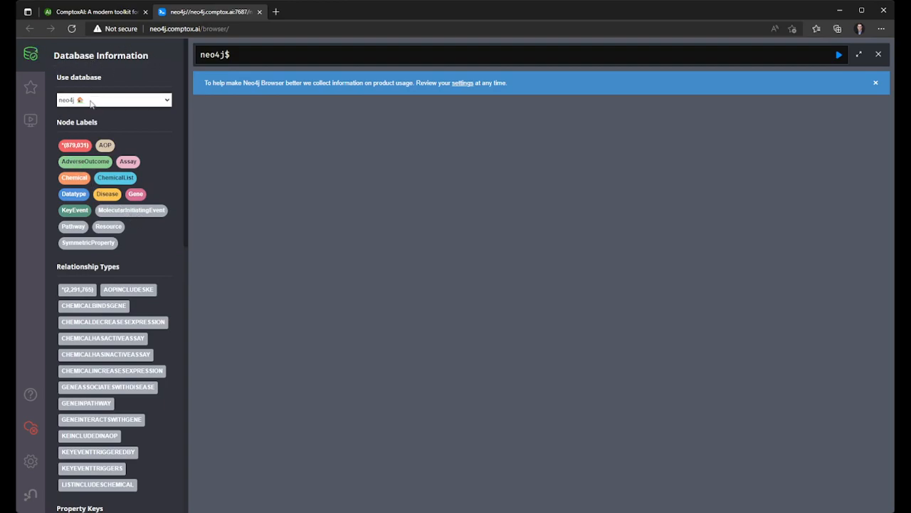
left_click(72, 180)
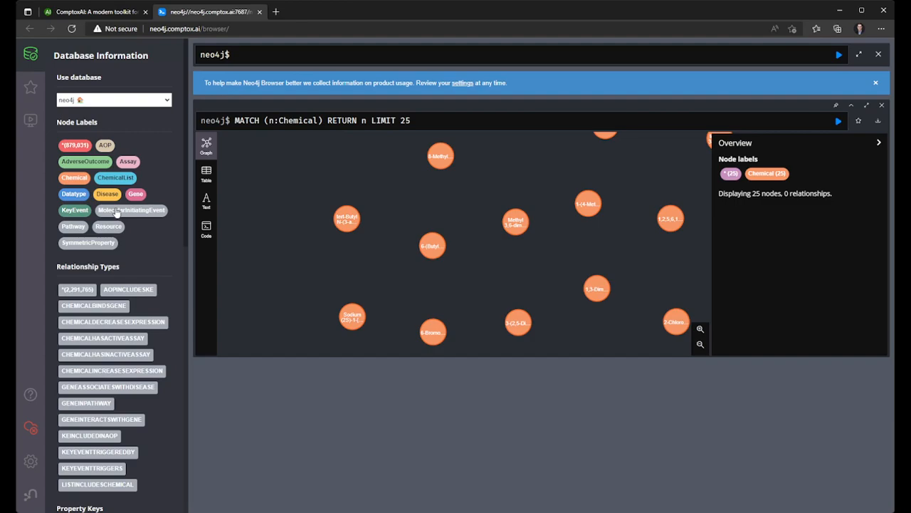
left_click(881, 105)
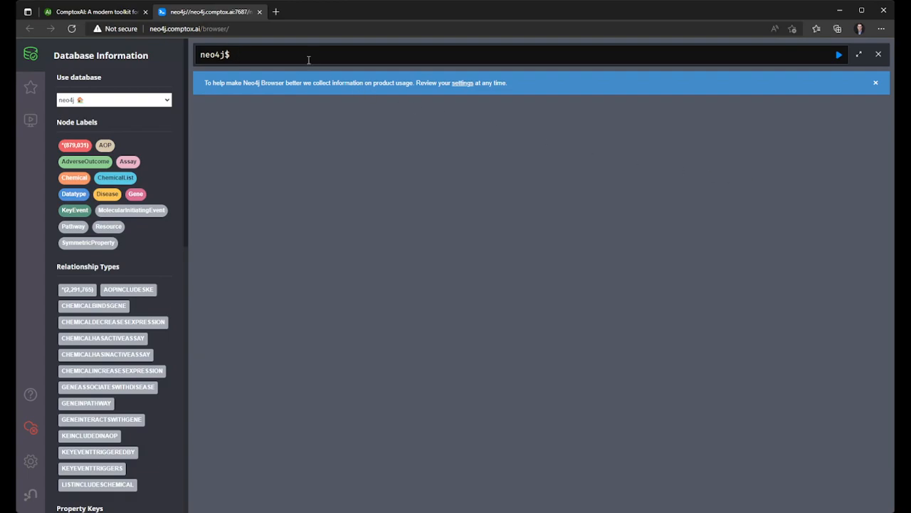
- Start a query matching Gene nodes and their pathway relationship: MATCH (g:Gene)-[r:GENEINPATHWAY]
type("MATCH (g:Gene")
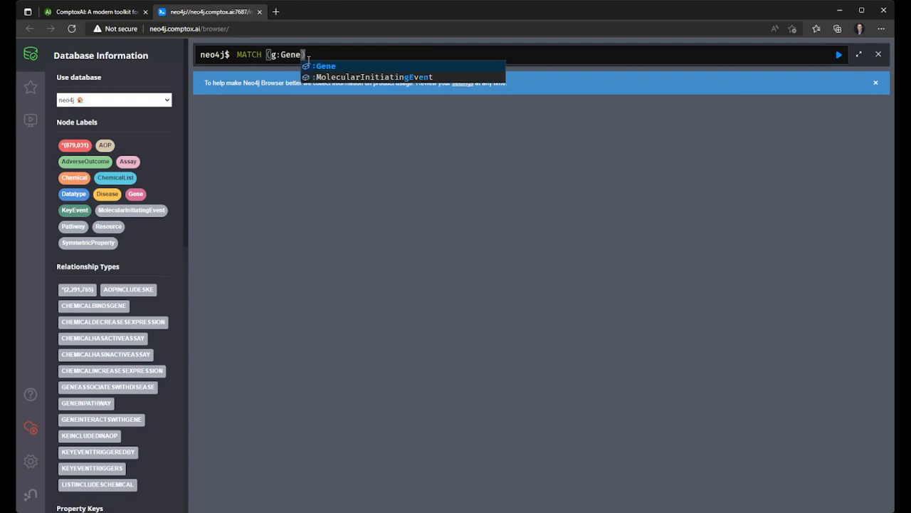
key("Right")
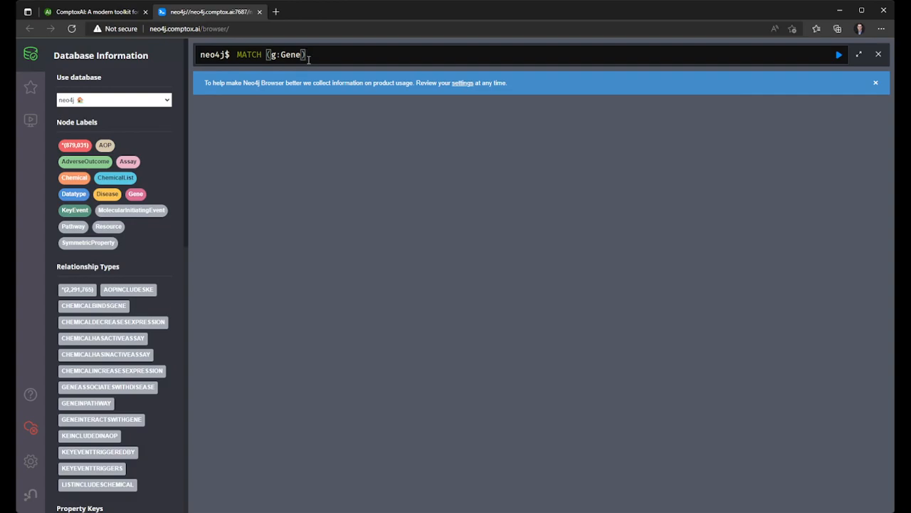
type("-[r")
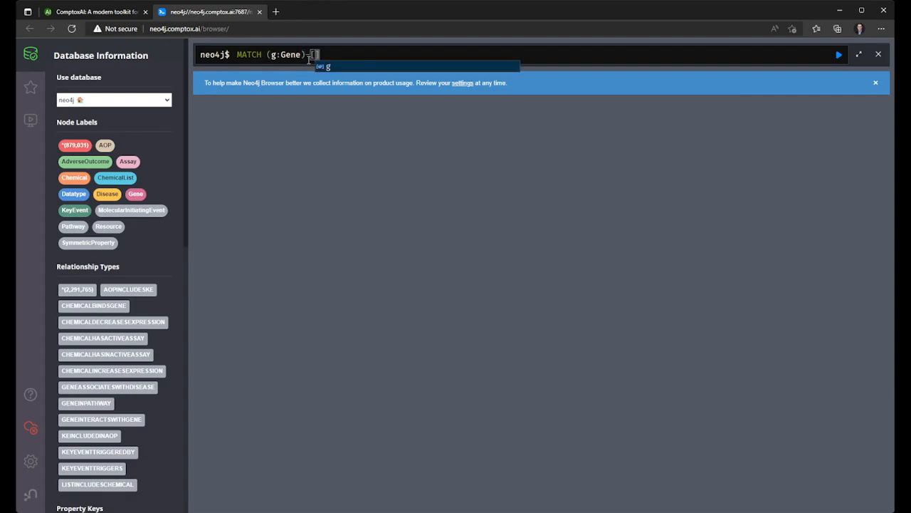
type(":")
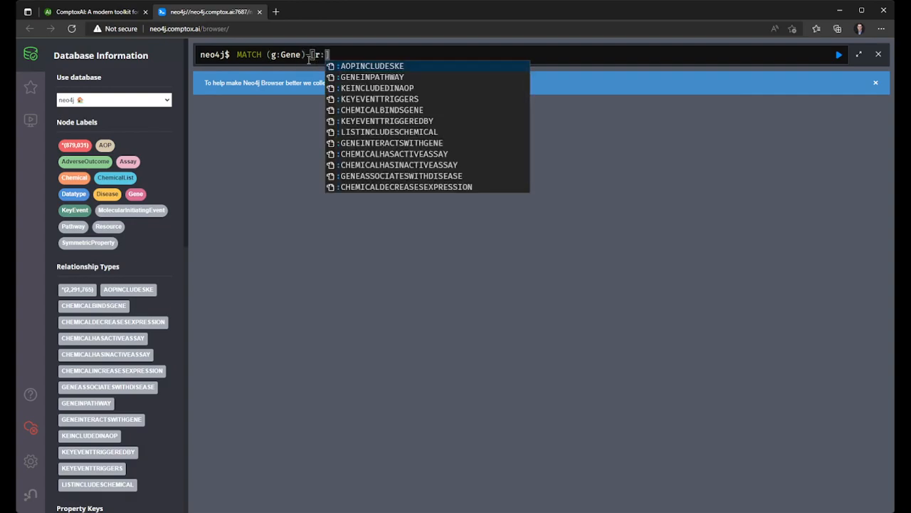
type("GENEINPATHWAY")
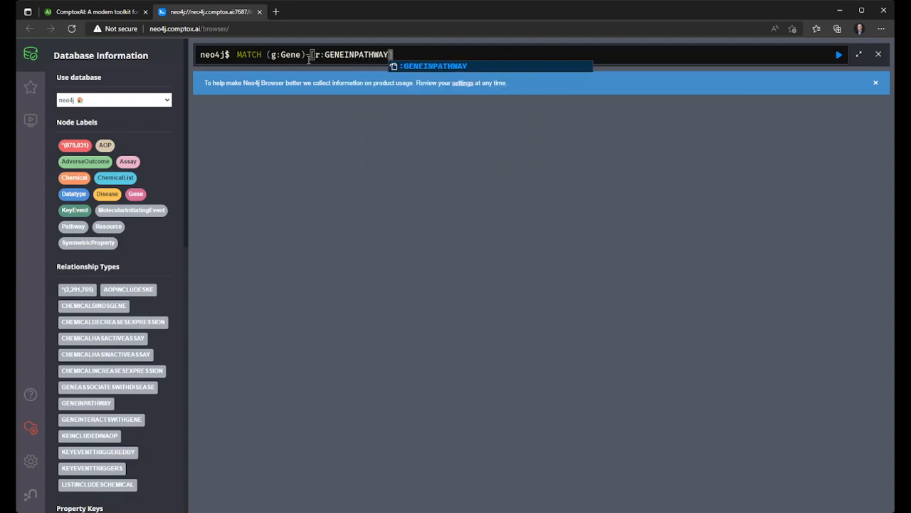
type("]")
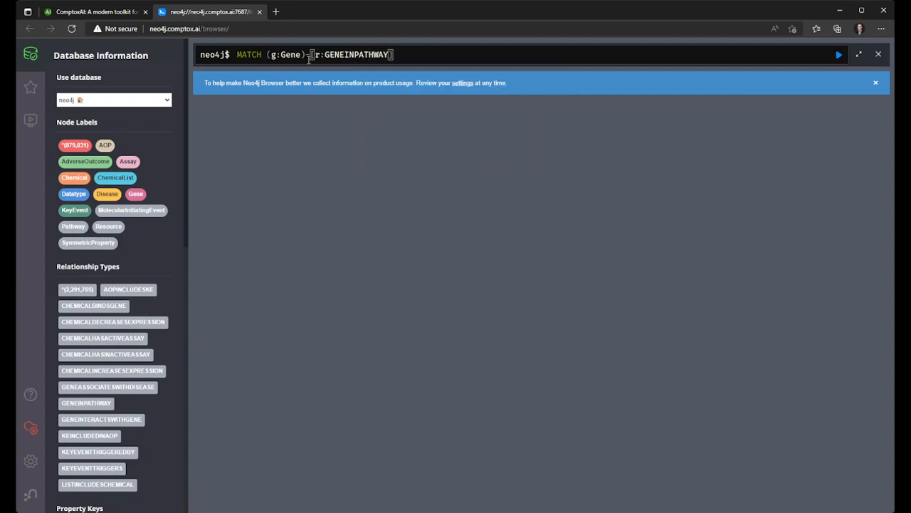
type("->(p:")
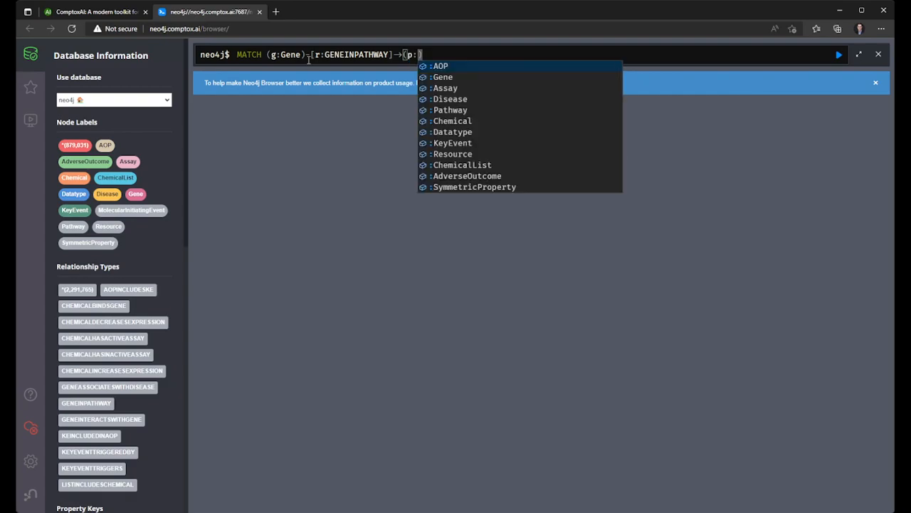
type("Pathway) ")
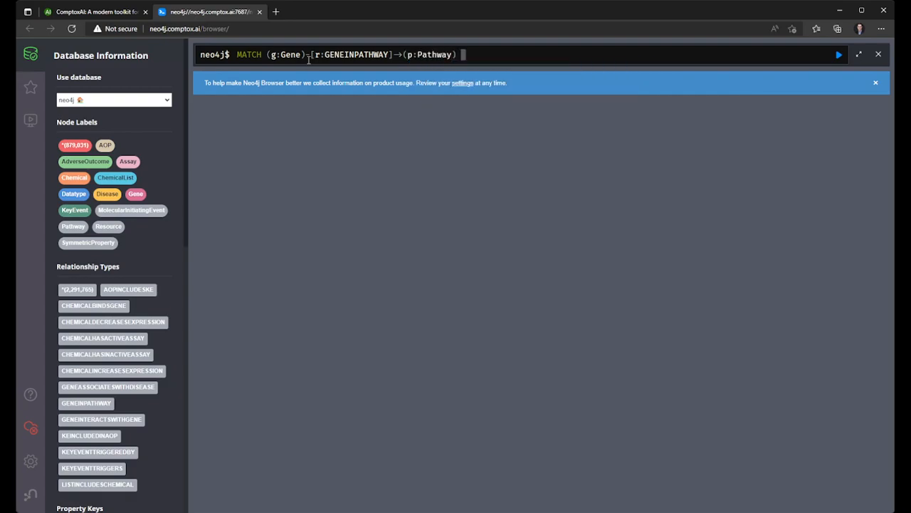
type("RETURN g, r, p")
- Limit the gene-to-pathway query to 3 results and run it
left_click(317, 55)
left_click(405, 55)
left_click(541, 57)
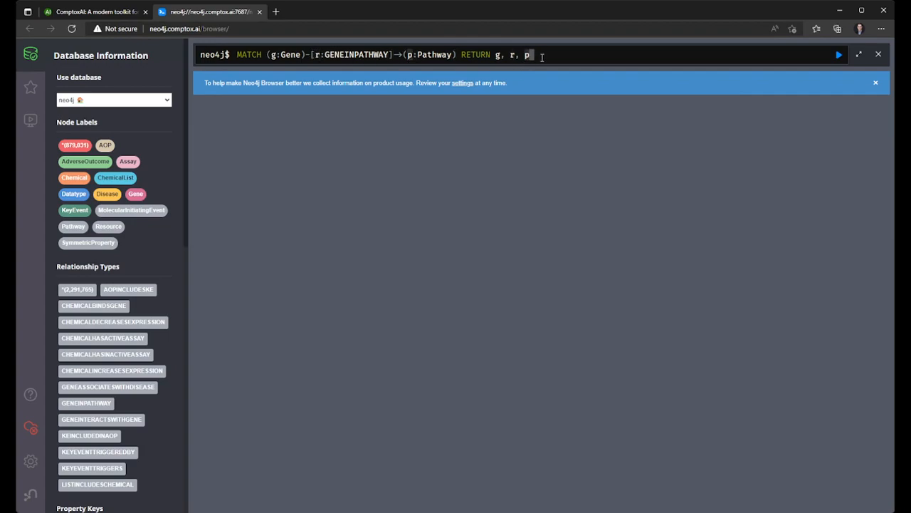
type("LIMIT 3;")
key("Return")
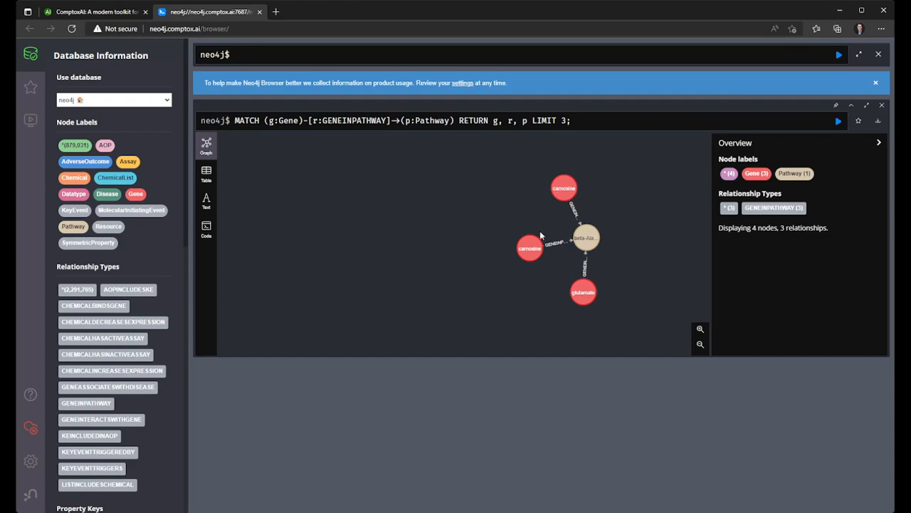
- View the gene-to-pathway query result as a table, as text and as code
mouse_move(562, 212)
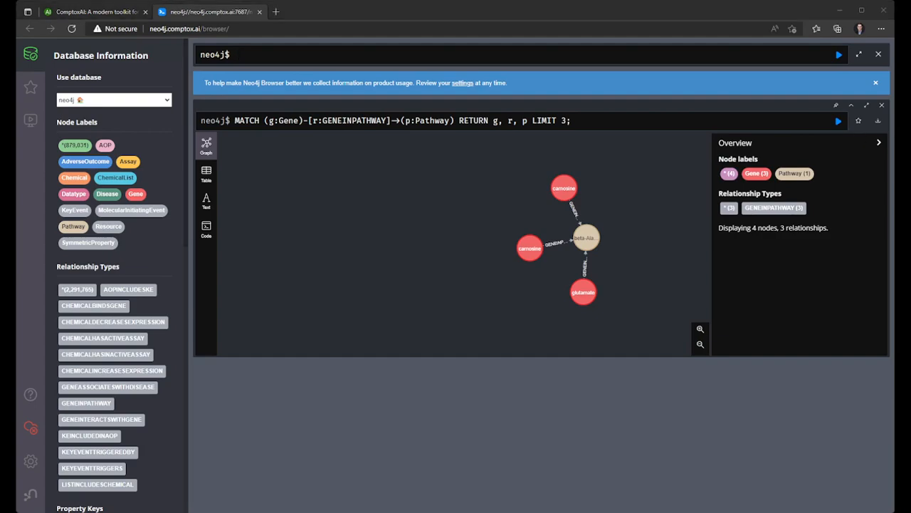
left_click(200, 176)
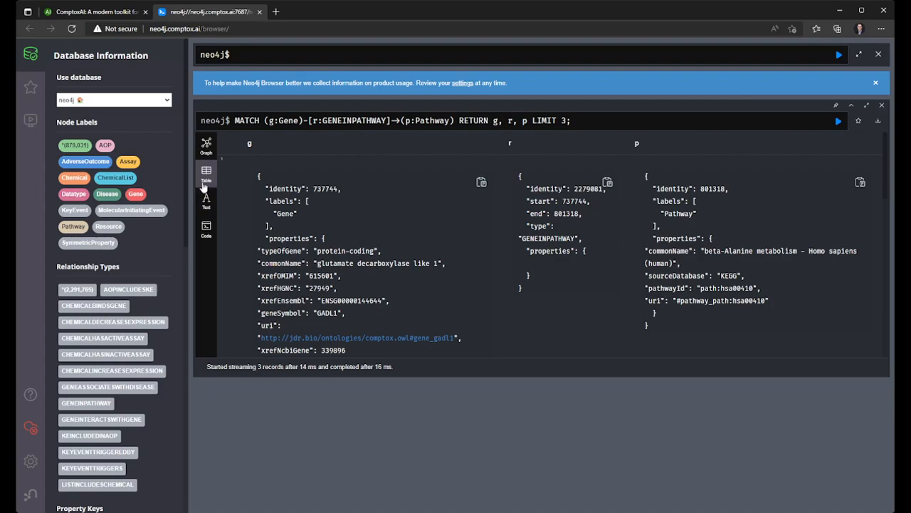
left_click(206, 198)
left_click(206, 228)
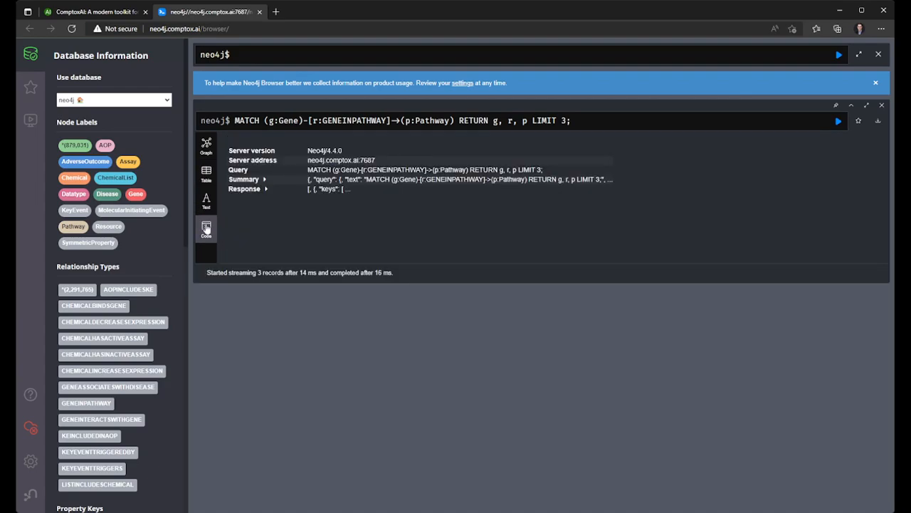
- Inspect the properties of a GENEINPATHWAY relationship in the graph view and close the query result
left_click(207, 144)
left_click(565, 243)
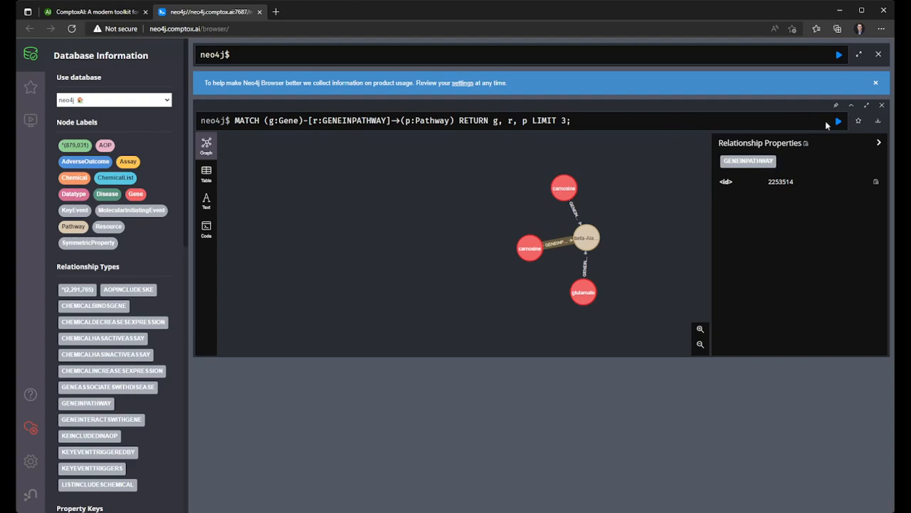
left_click(881, 104)
- Query the chemical named PFOA by running MATCH (c:Chemical {commonName: "PFOA"}) RETURN c;
left_click(603, 53)
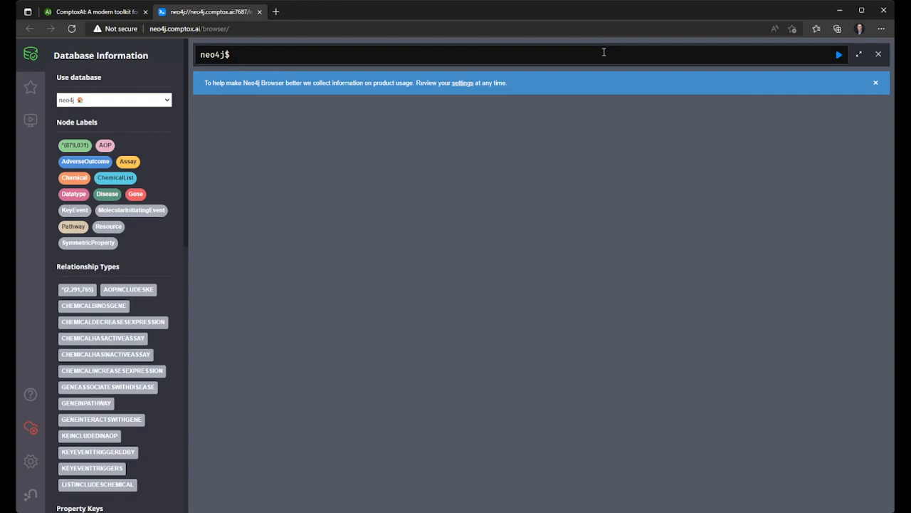
type("MATCH (c:Chemical {")
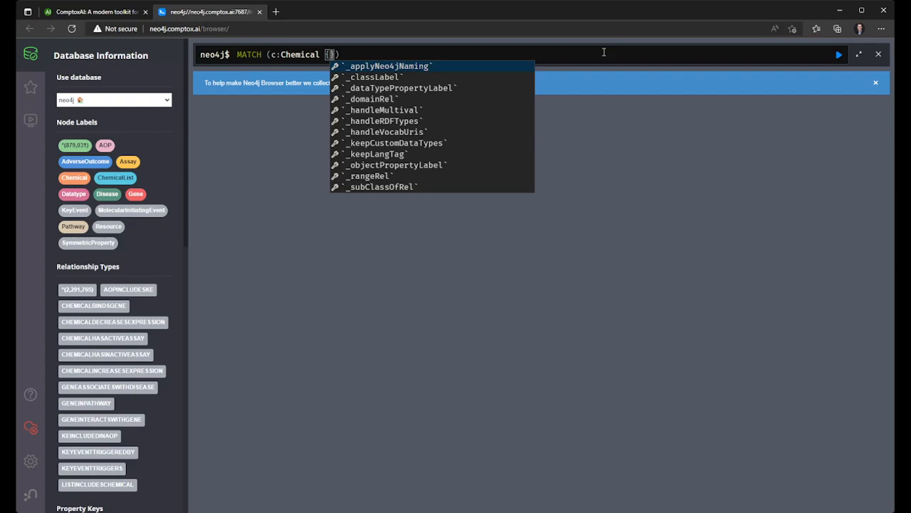
type("common")
type("Name: \"")
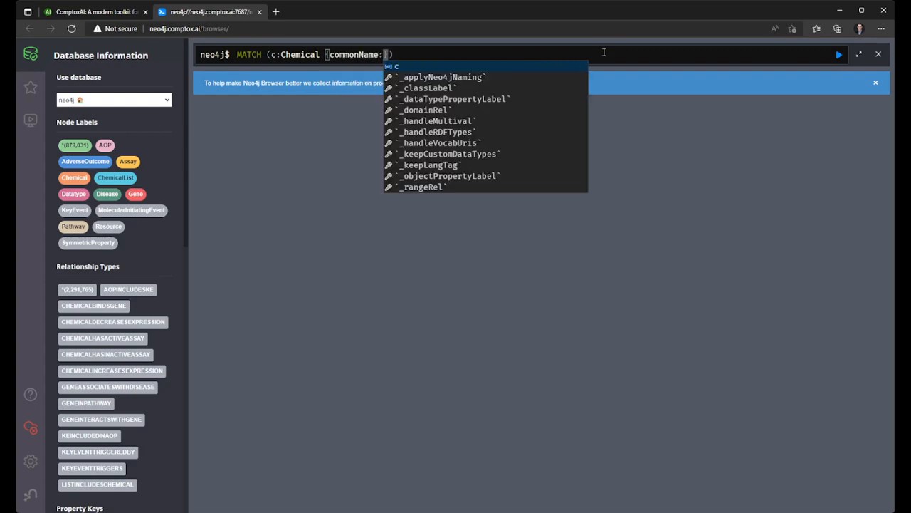
type("PFOA")
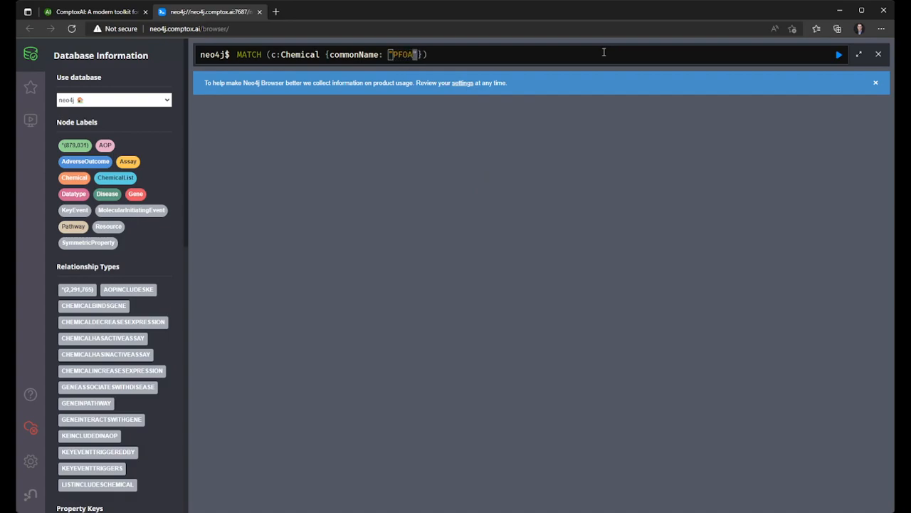
key("End")
type("RETURN c;")
left_click(839, 54)
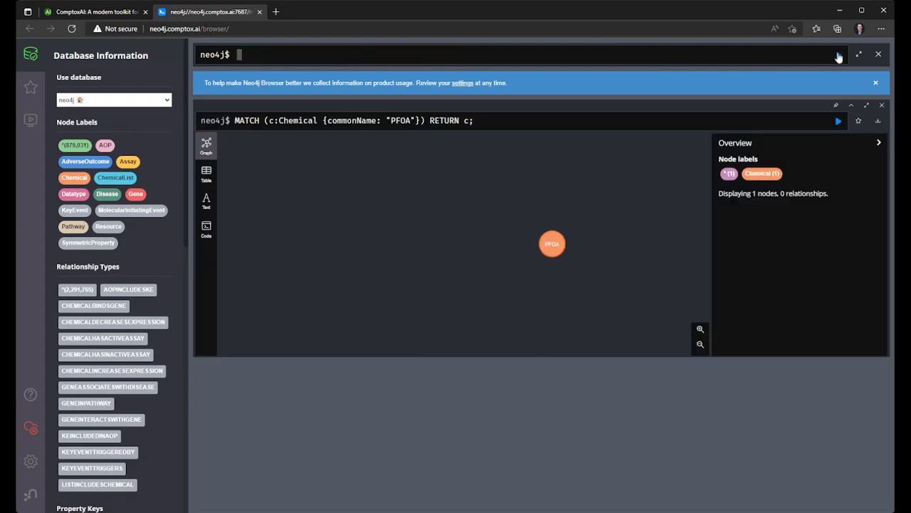
- Expand the relationships of the PFOA node, review its connected genes and assays, and close the result
left_click(555, 246)
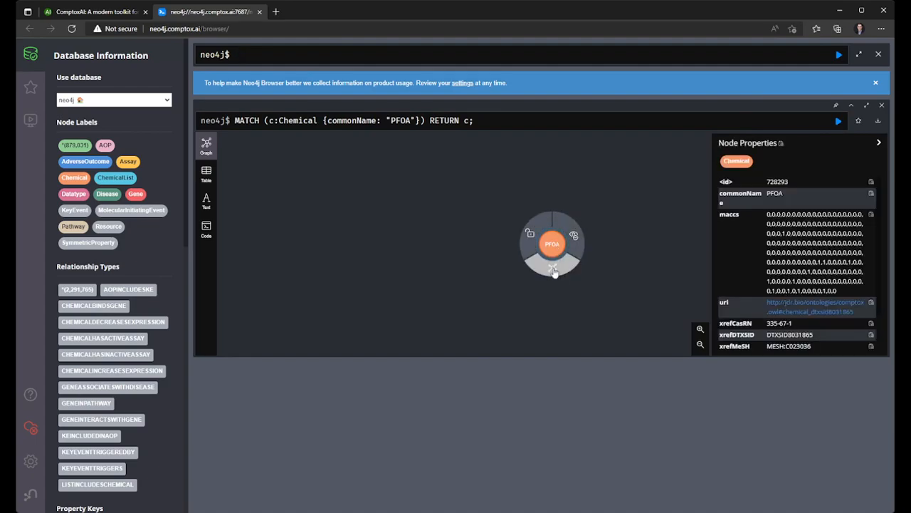
left_click(553, 270)
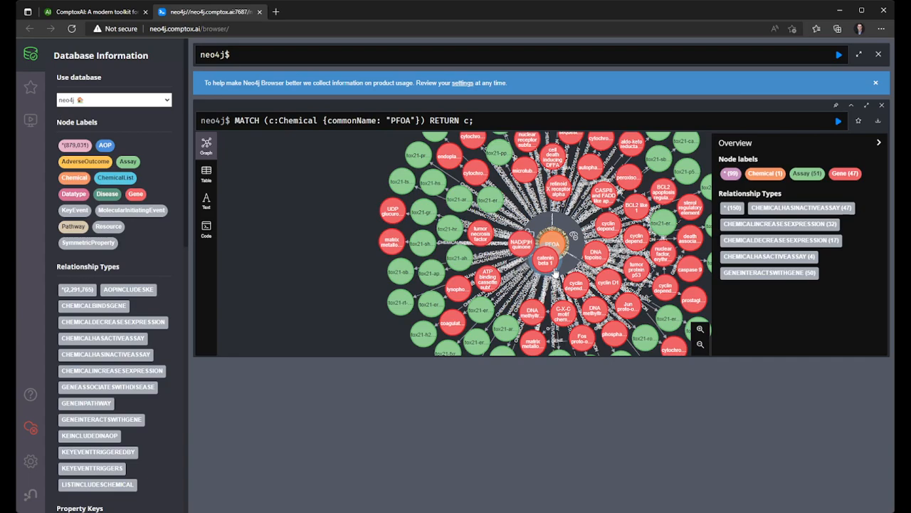
left_click(882, 105)
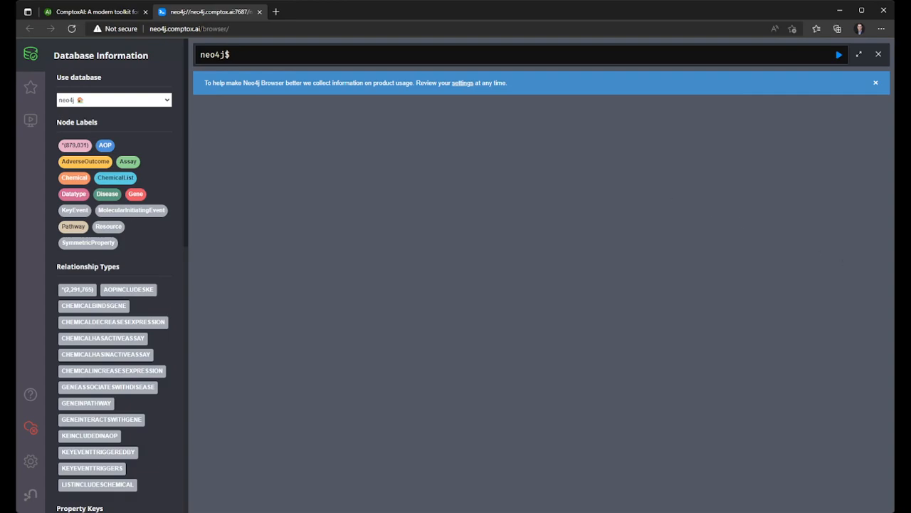
- Start a query calling apoc.path.spanningTree on node 878877 with an options map
left_click(499, 51)
type("CALL apoc.")
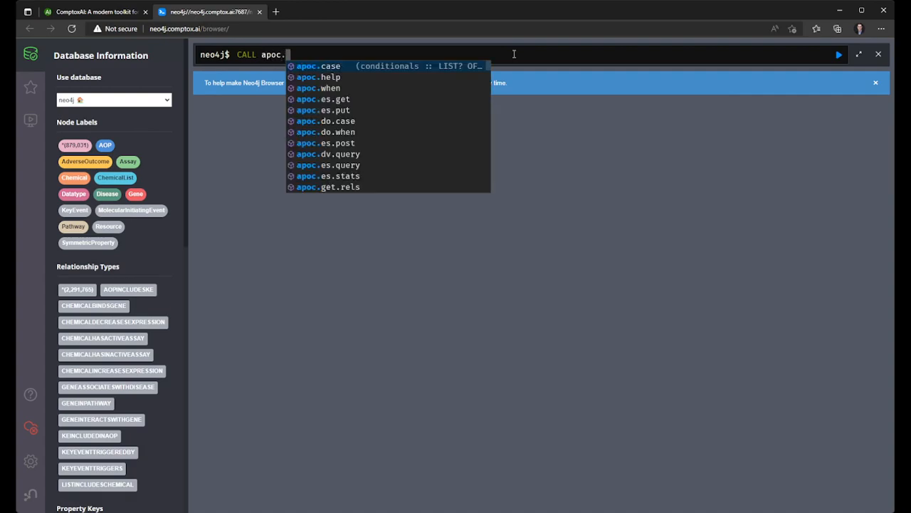
type("path.spanni")
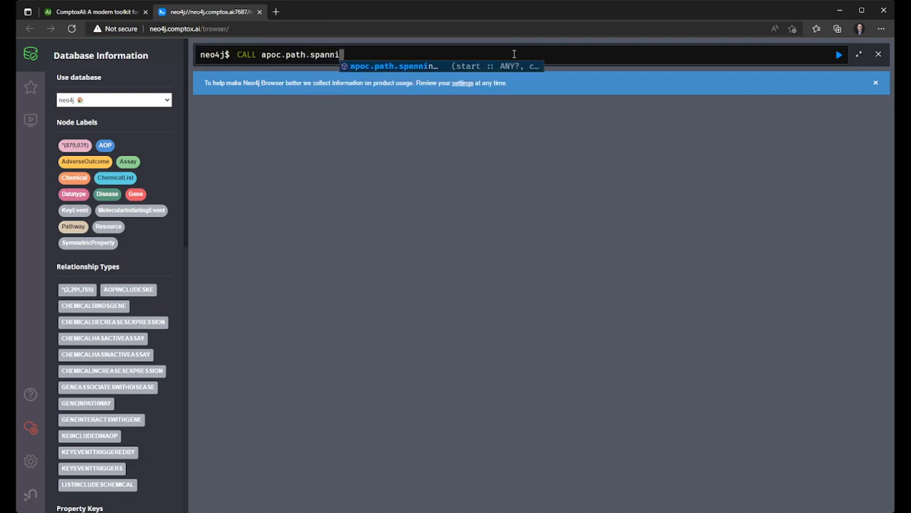
type("ngTree(")
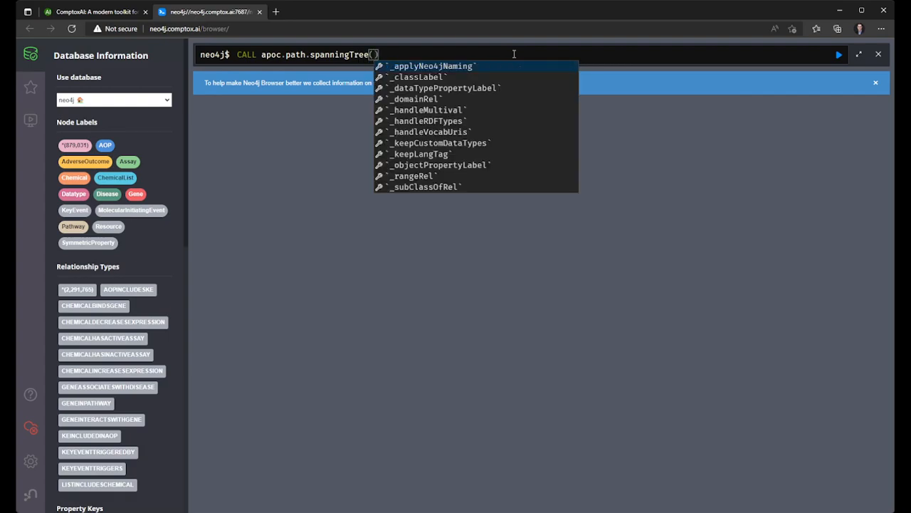
type("8788")
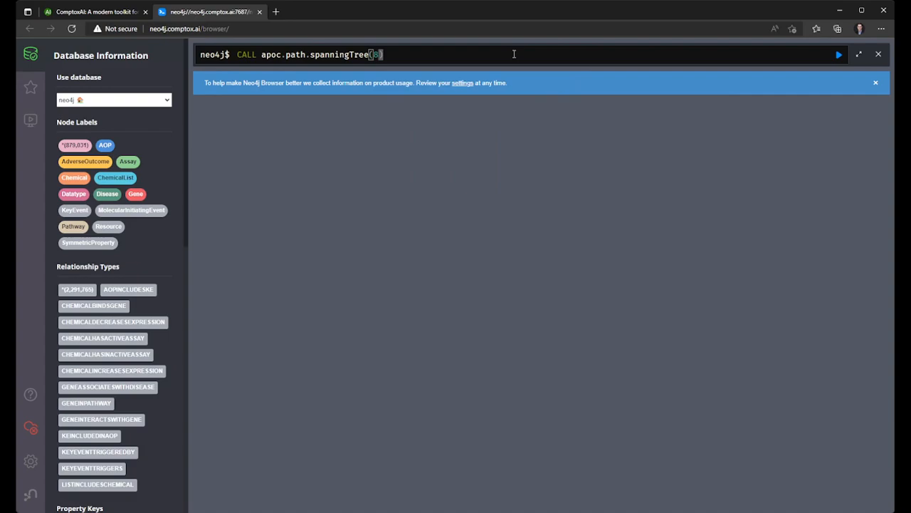
type("77, {")
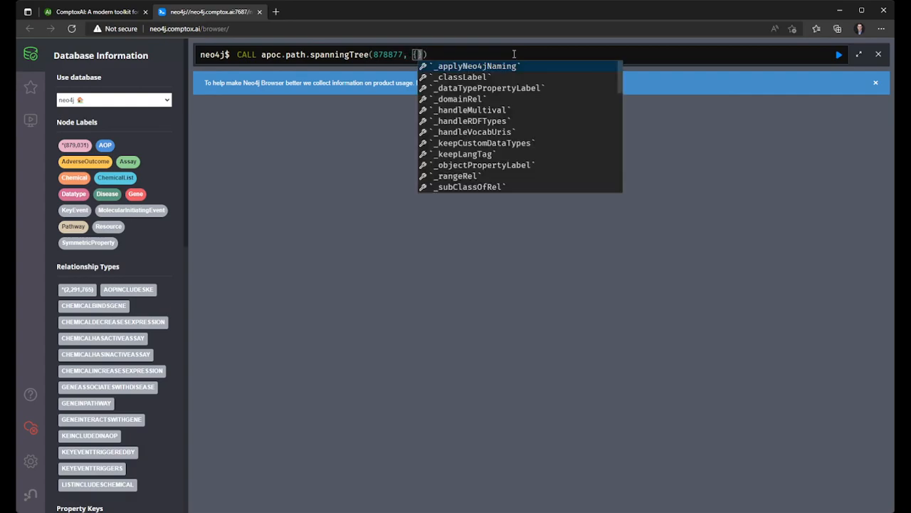
type(" maxLa")
- Set the spanning tree's maxLevel to 3, complete the query with YIELD path RETURN path; and run it
key("BackSpace")
type("evel: 3")
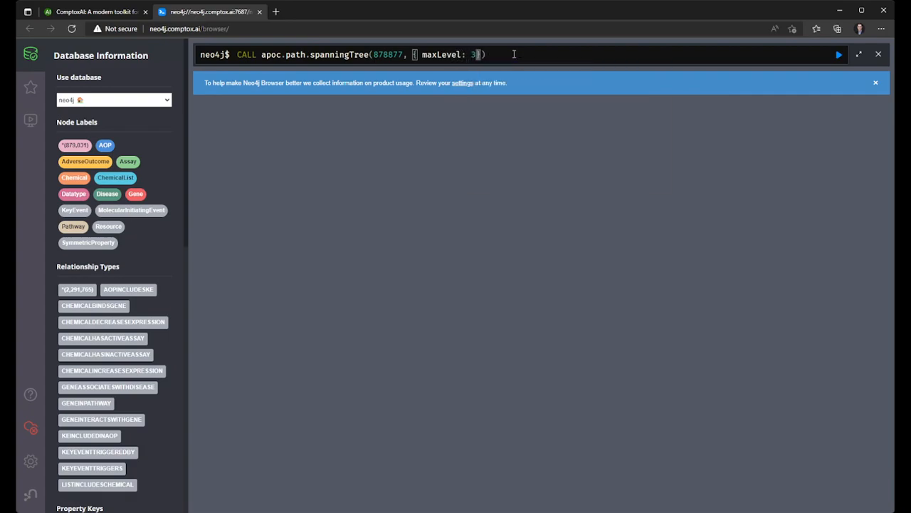
type(" }) YIELD path RETURN path;")
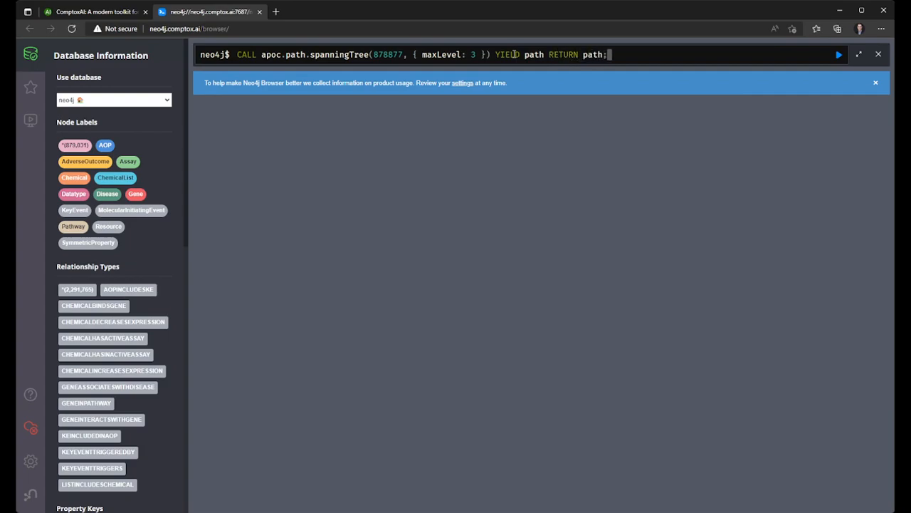
key("Return")
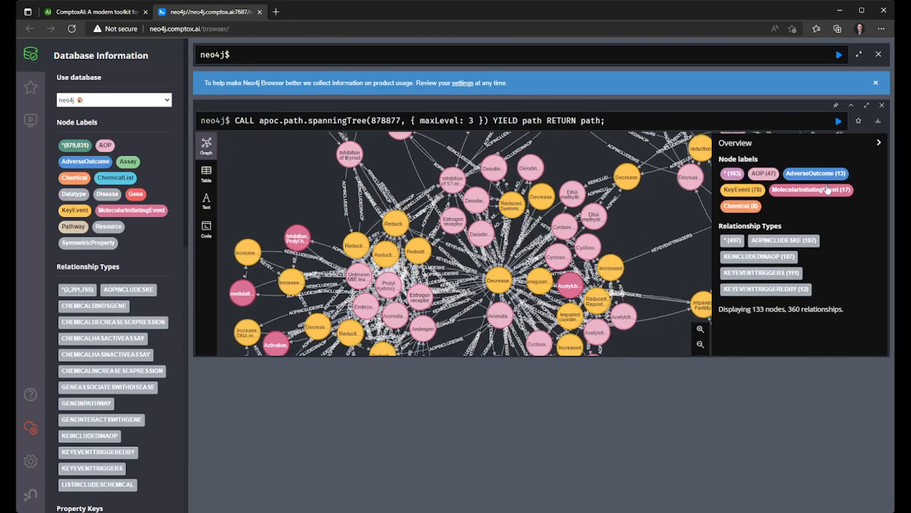
- View the spanning tree graph and its query in full screen, restore it and inspect the Acetylcholinesterase inhibition node's properties
left_click(868, 110)
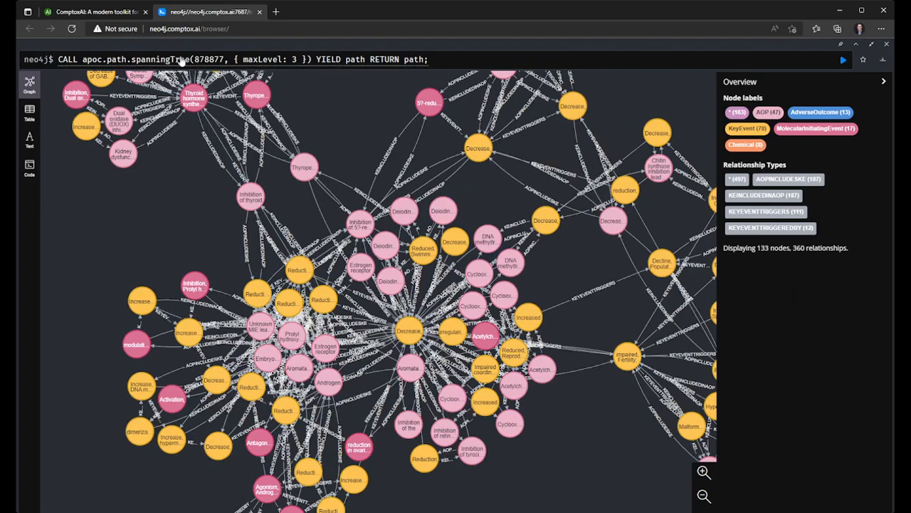
left_click(201, 61)
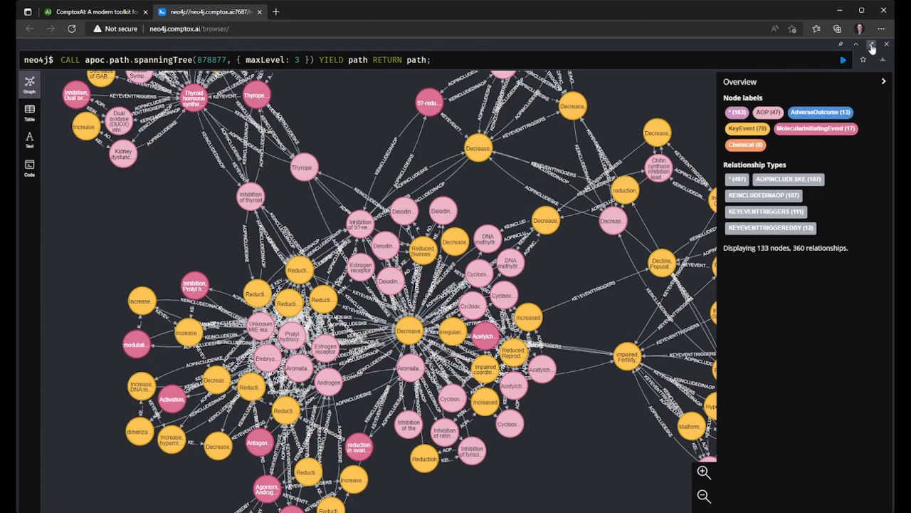
left_click(872, 46)
double_click(442, 120)
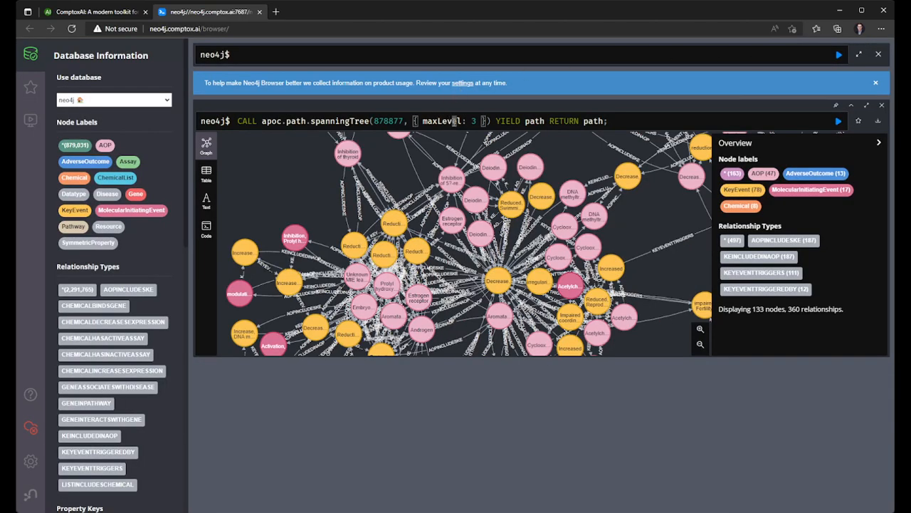
triple_click(667, 120)
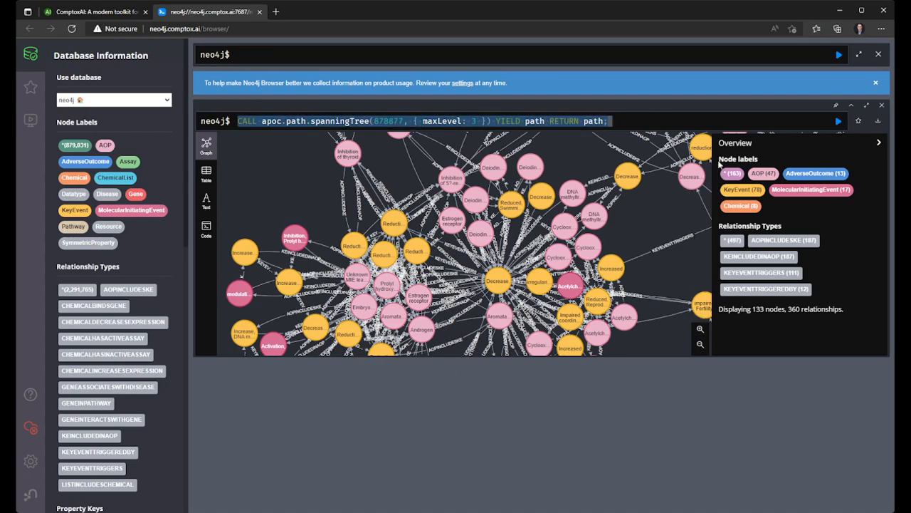
left_click(570, 286)
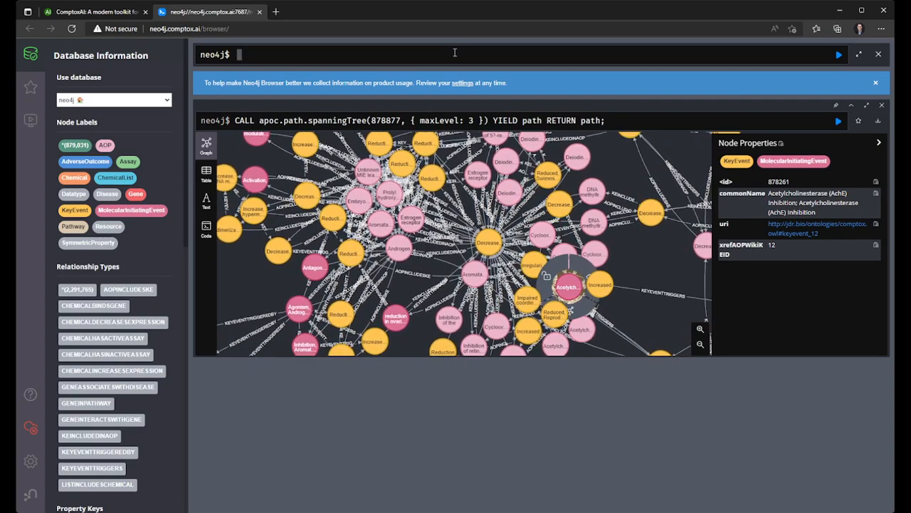
- Start a new query matching an AOP node by its AOP-Wiki ID: MATCH (a:AOP {xrefAOPWikiAOPID: 7})
type("MATCH (")
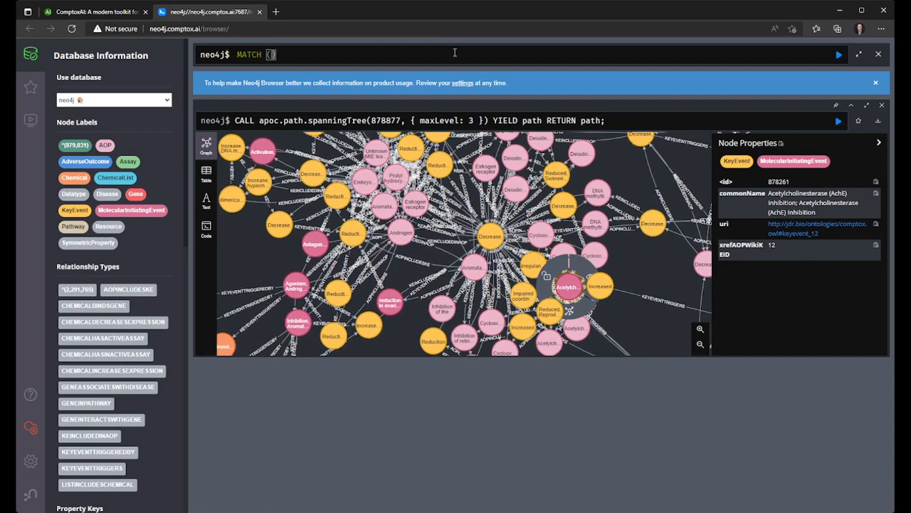
type("a:AOP {x")
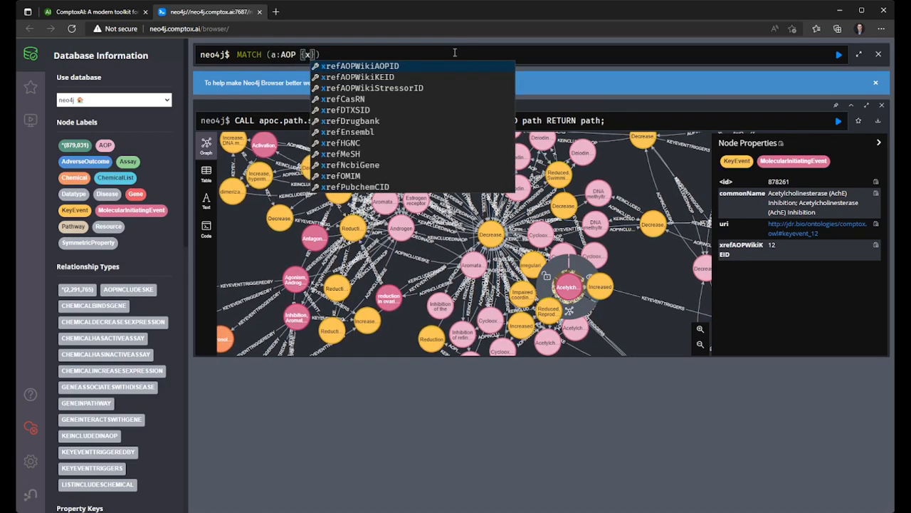
type("refAOP")
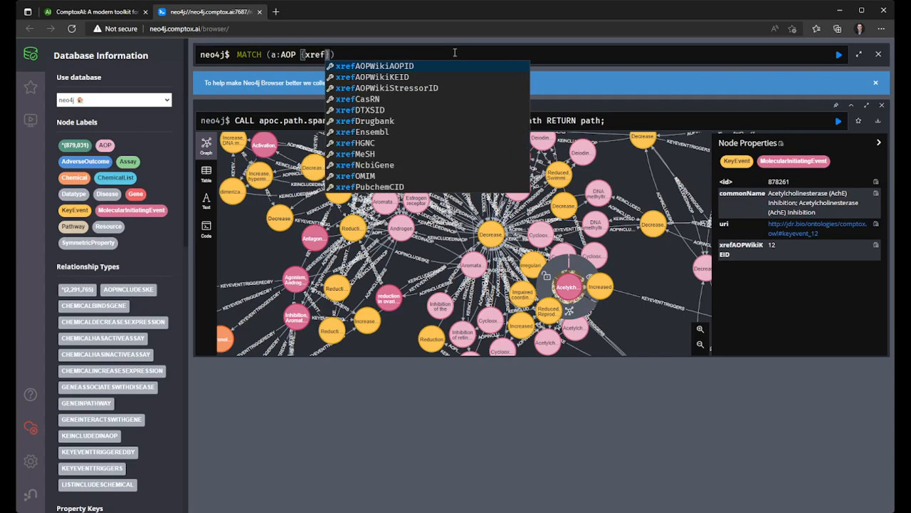
type("WikiAOPI")
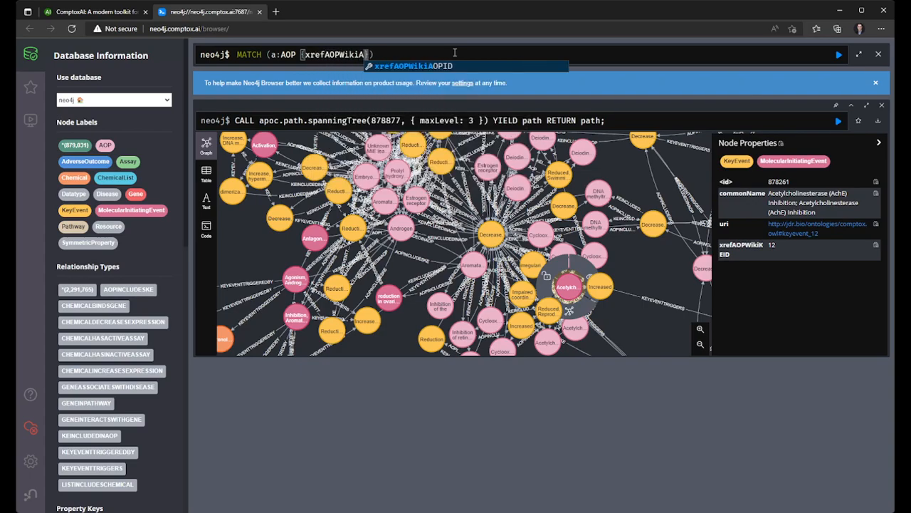
type("D: ")
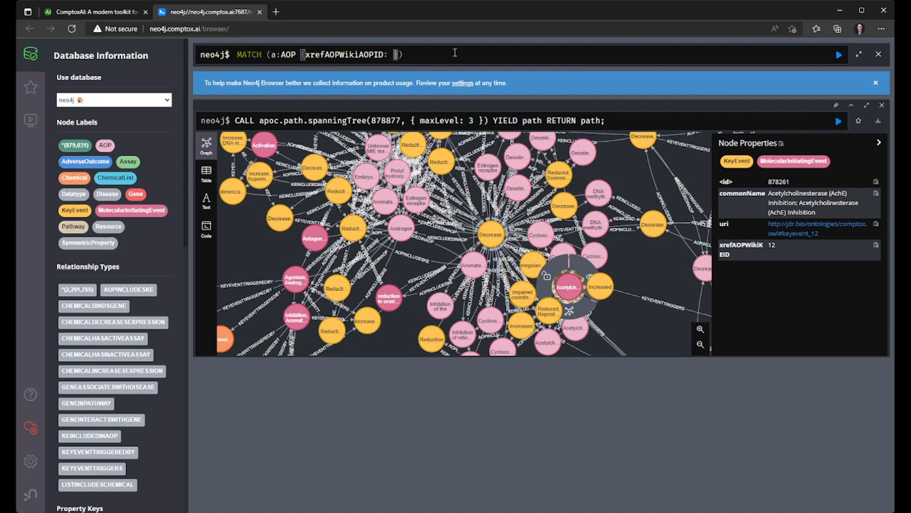
type("7}) WITH a")
- Extend the AOP match with WITH a and a CALL to apoc.path.spanningTree
type("CALL apoc.path")
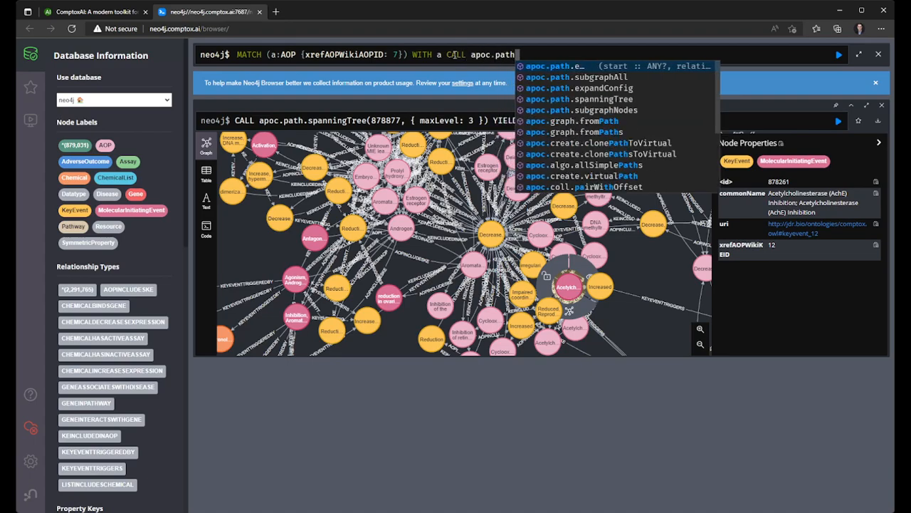
type(".spanningTree(")
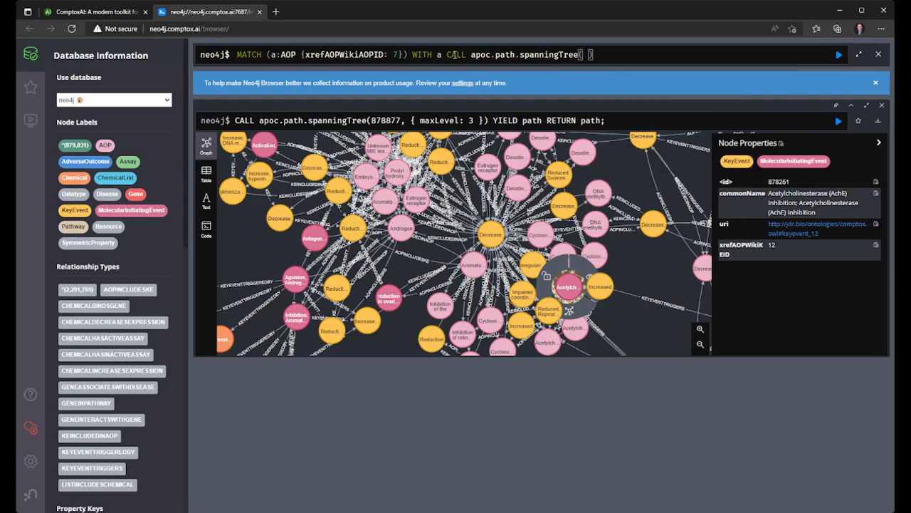
type(" a,")
- Pass the matched node a and the options map { maxLevel: 3} as arguments to spanningTree
left_click_drag(238, 54, 442, 55)
left_click(605, 56)
type("{ maxLevel: 3}")
- Complete the spanning tree query with YIELD path RETURN path; and run it
key("End")
type("YIELD pat")
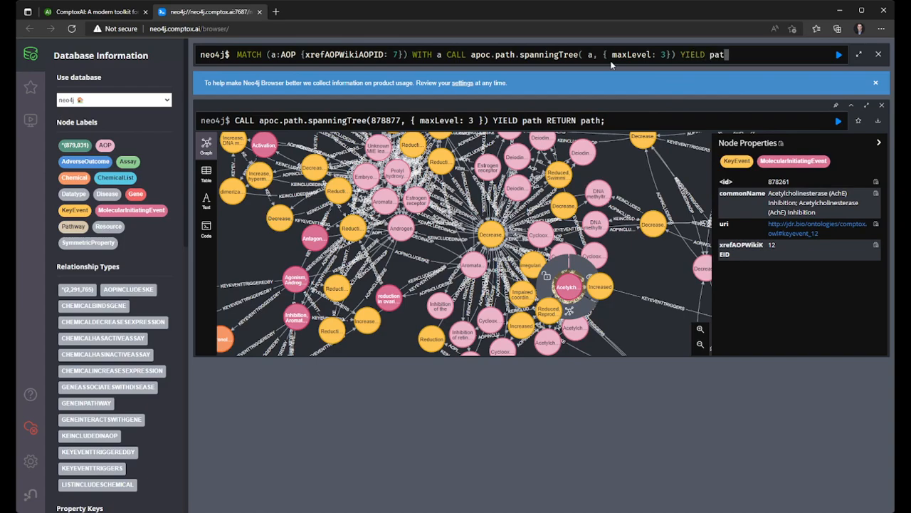
type("h, RETURN")
key("BackSpace")
key("BackSpace")
key("BackSpace")
key("BackSpace")
key("BackSpace")
key("BackSpace")
key("BackSpace")
key("BackSpace")
type("RETURN path;")
key("Return")
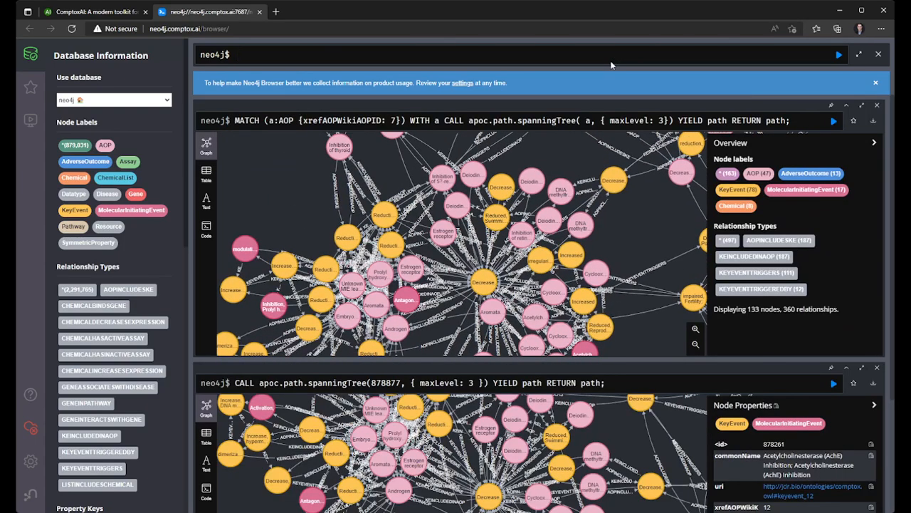
- Close the older result for node 878877 and highlight the xrefAOPWikiAOPID property in the remaining query
left_click(878, 369)
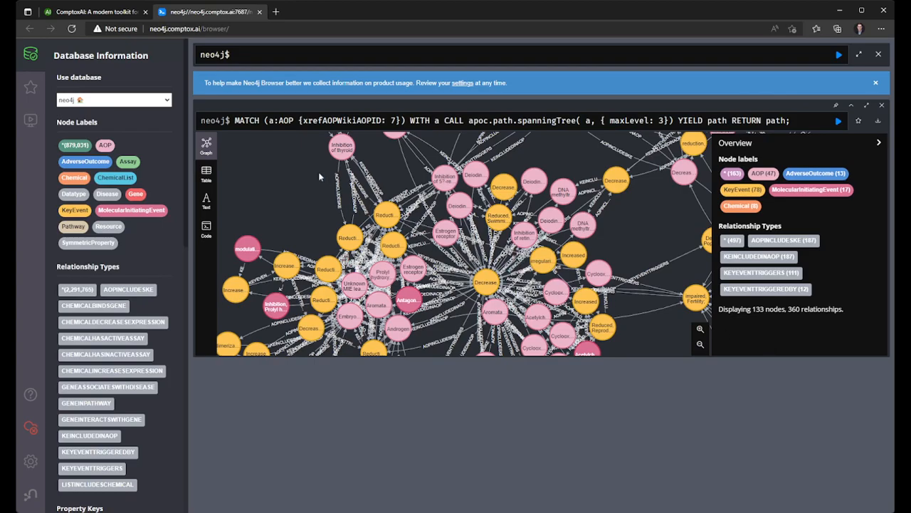
left_click(296, 123)
double_click(328, 121)
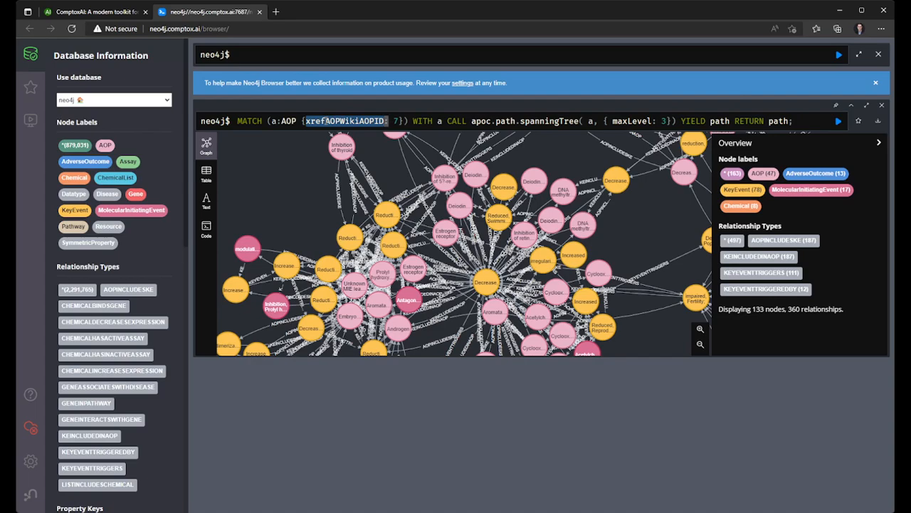
left_click(421, 421)
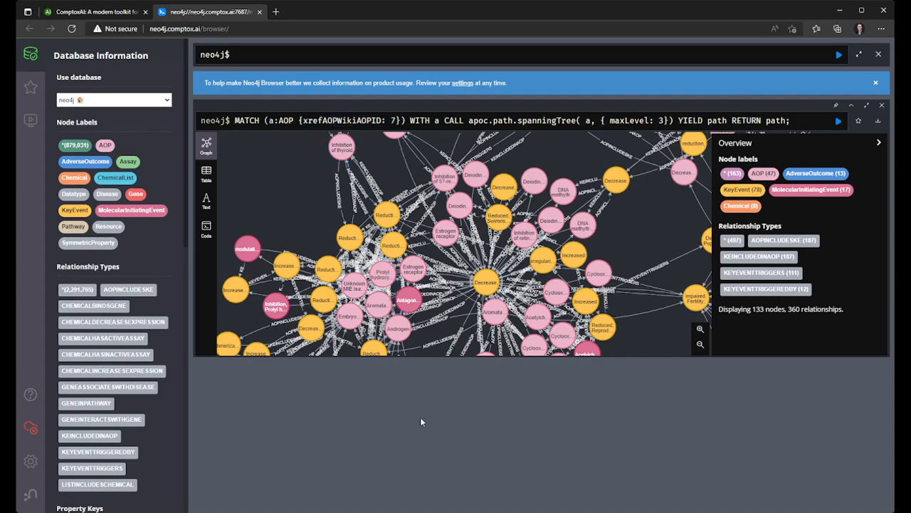